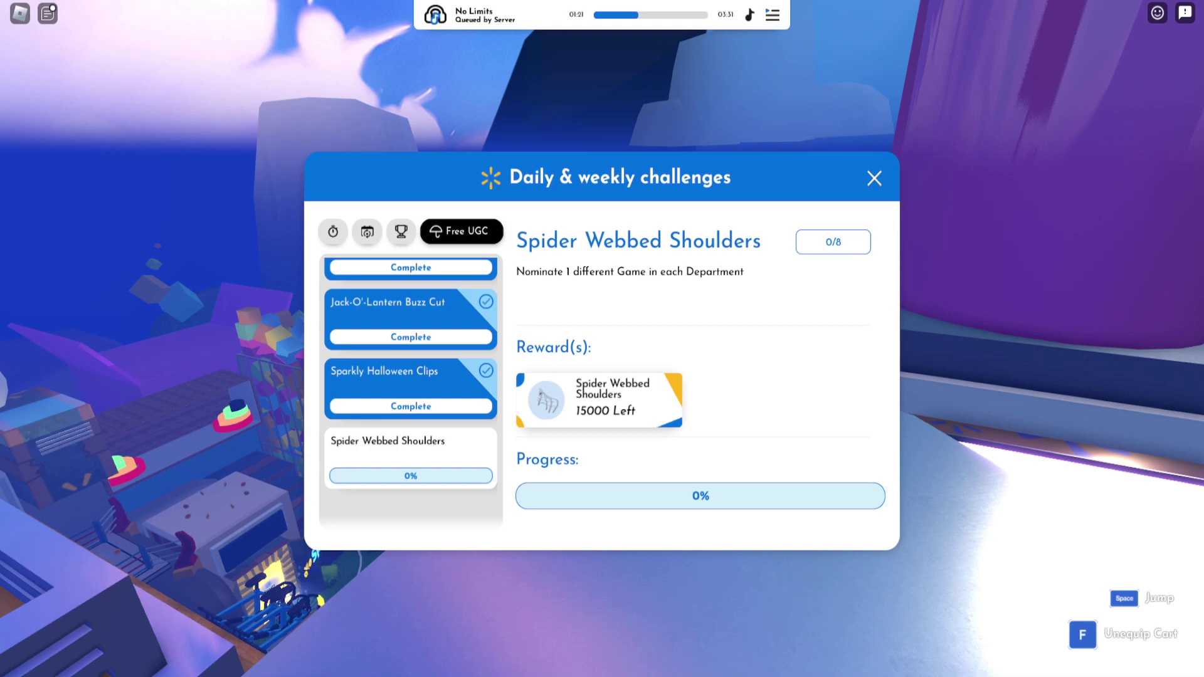
Close the Daily & weekly challenges window after reviewing the Spider Webbed Shoulders challenge.
{"action": "left_click", "coordinate": [875, 178]}
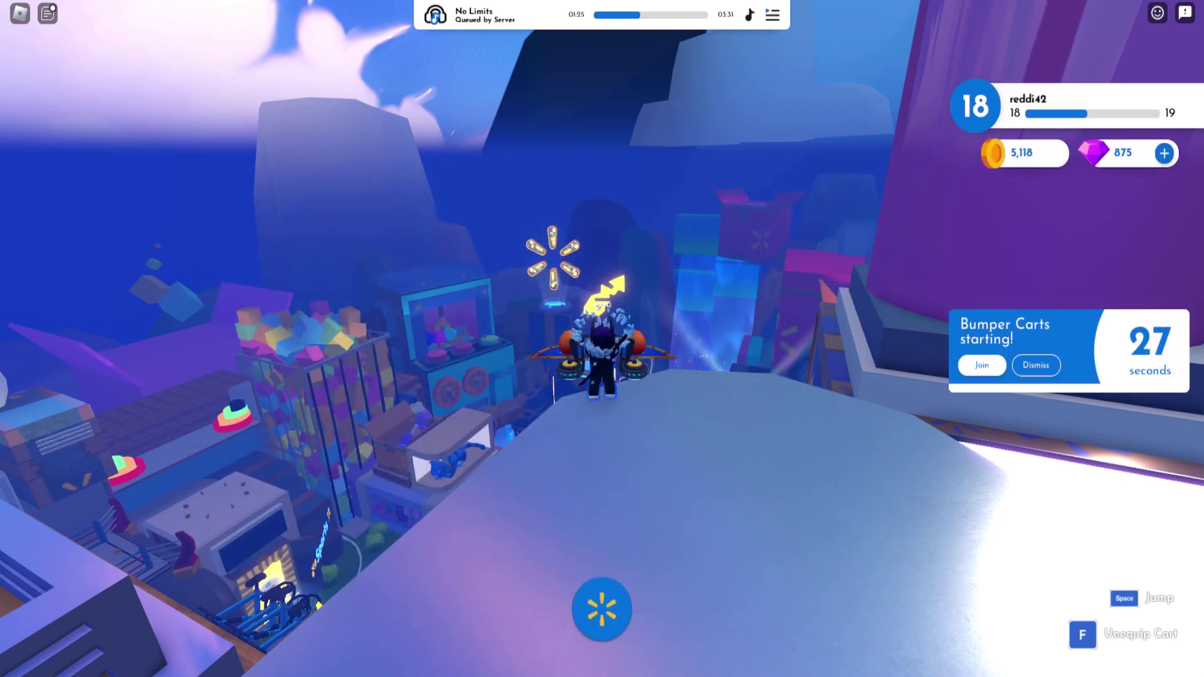
Dismiss the Bumper Carts notice and open the Entertainment department's Nominate & vote page.
{"action": "left_click", "coordinate": [1046, 365]}
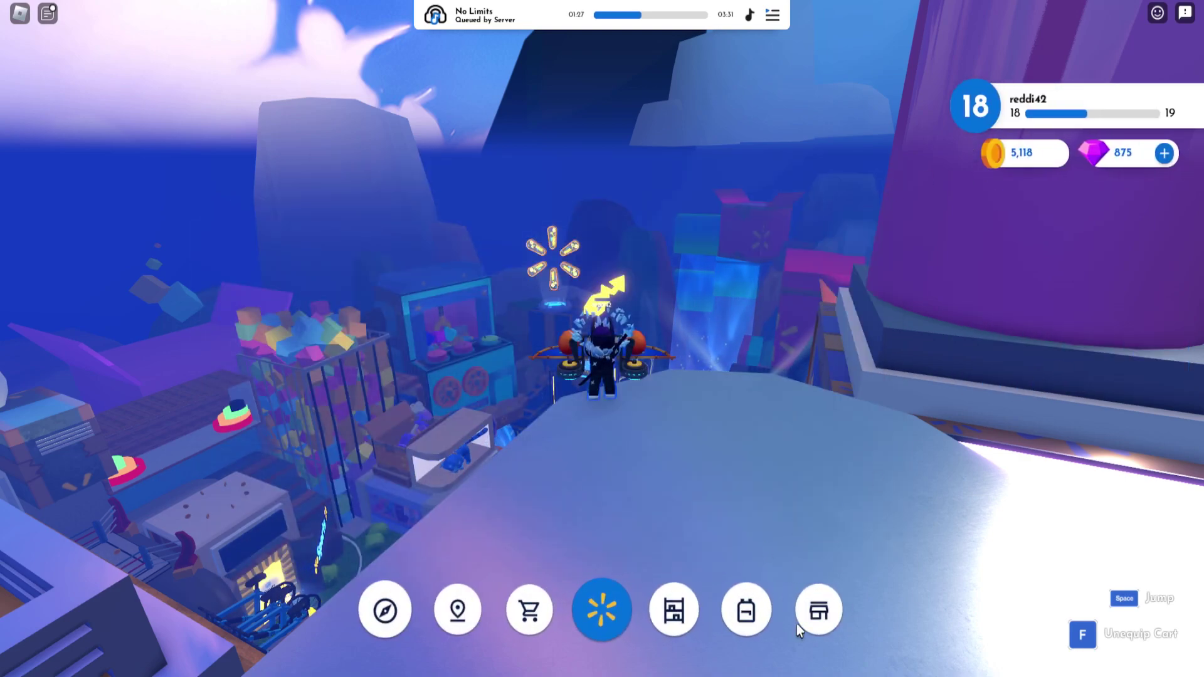
{"action": "left_click", "coordinate": [802, 619]}
{"action": "left_click", "coordinate": [404, 404]}
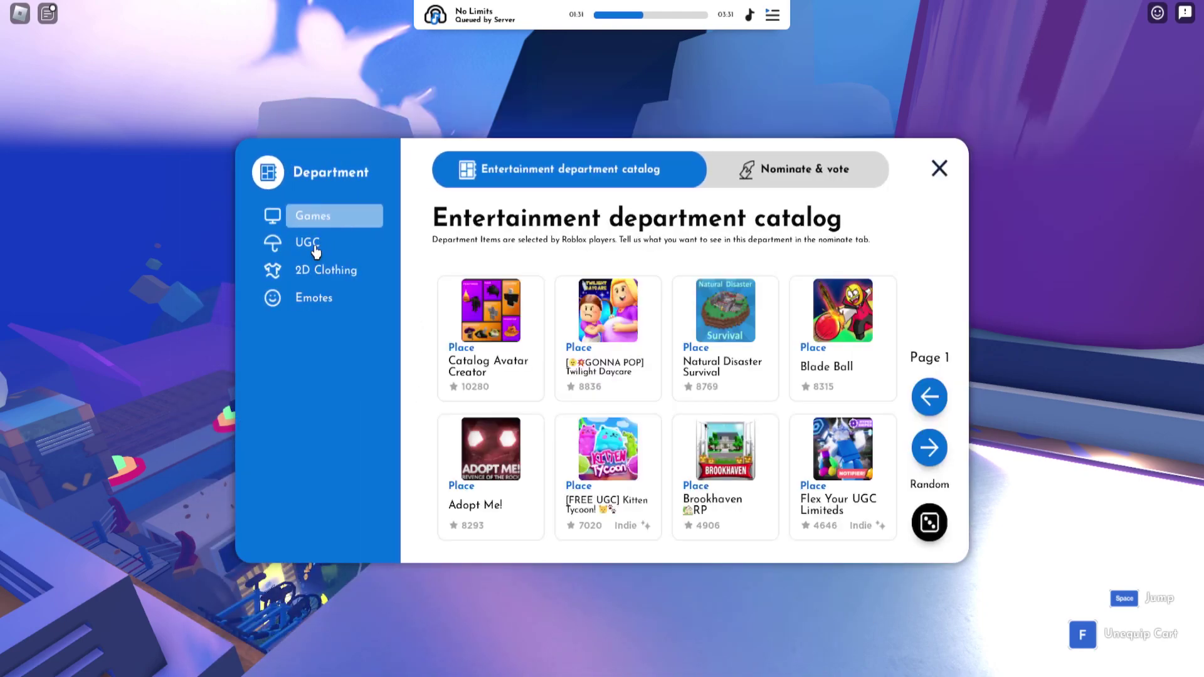
{"action": "left_click", "coordinate": [781, 181]}
{"action": "left_click", "coordinate": [696, 388]}
Nominate a game in Entertainment with the pasted asset id, confirm, and close the panel.
{"action": "left_click", "coordinate": [275, 373]}
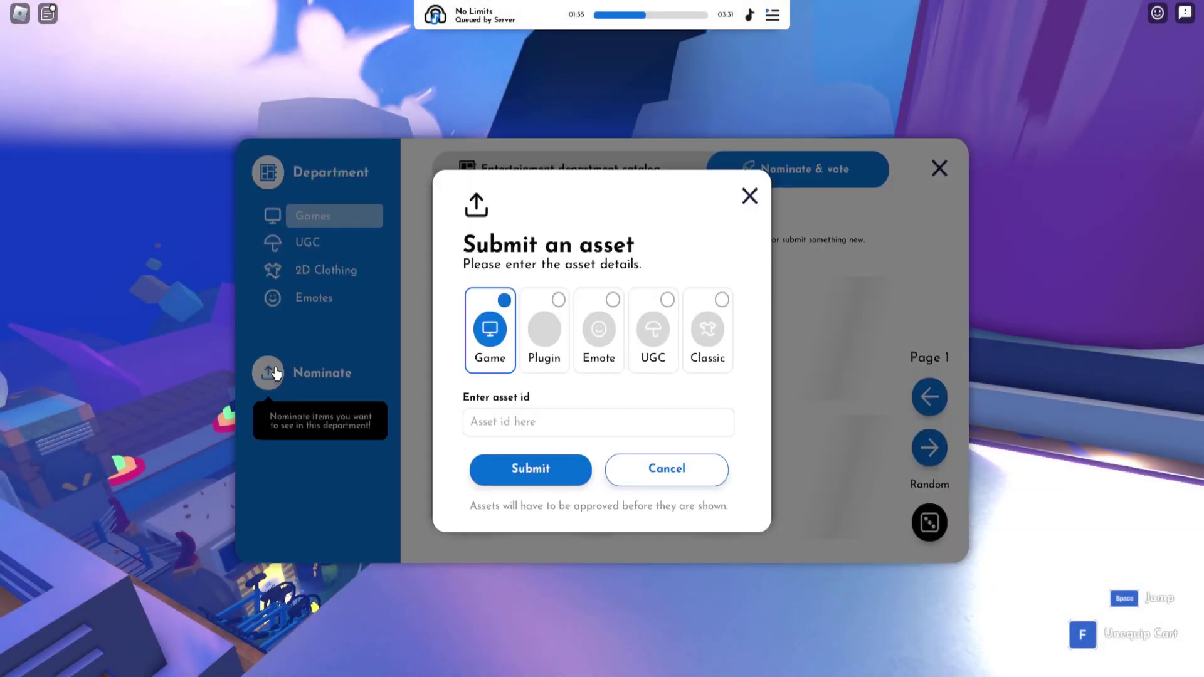
{"action": "left_click", "coordinate": [533, 422]}
{"action": "key", "text": "ctrl+v"}
{"action": "left_click", "coordinate": [530, 469]}
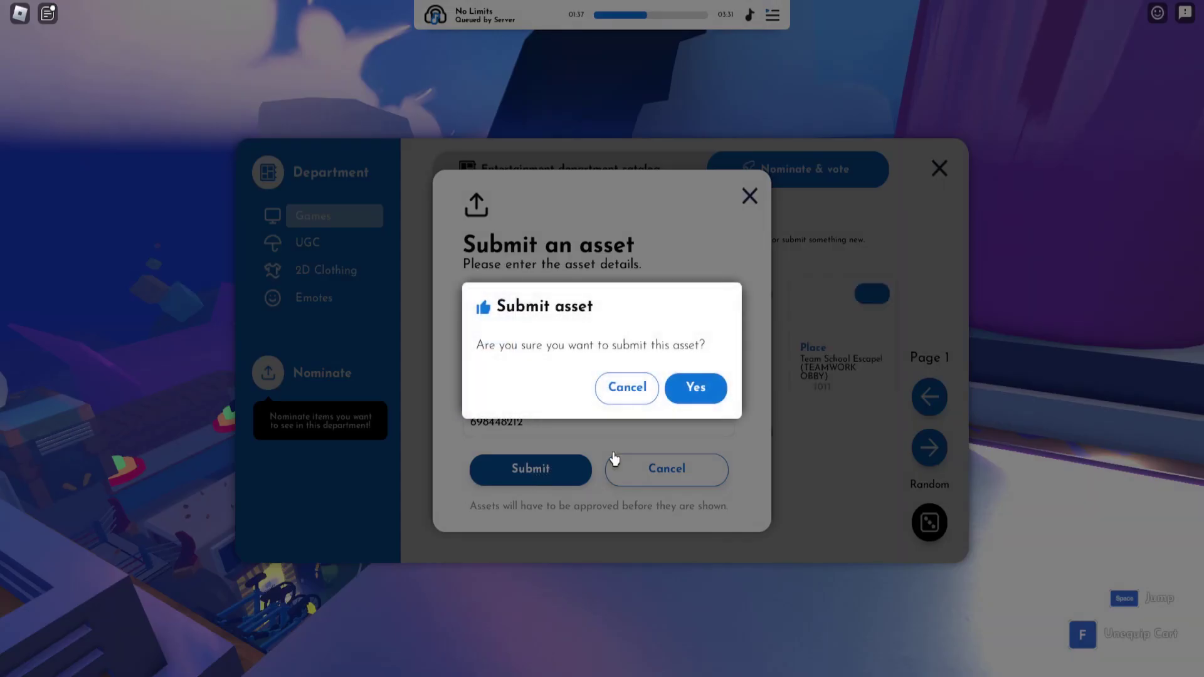
{"action": "left_click", "coordinate": [690, 409]}
{"action": "left_click", "coordinate": [632, 389]}
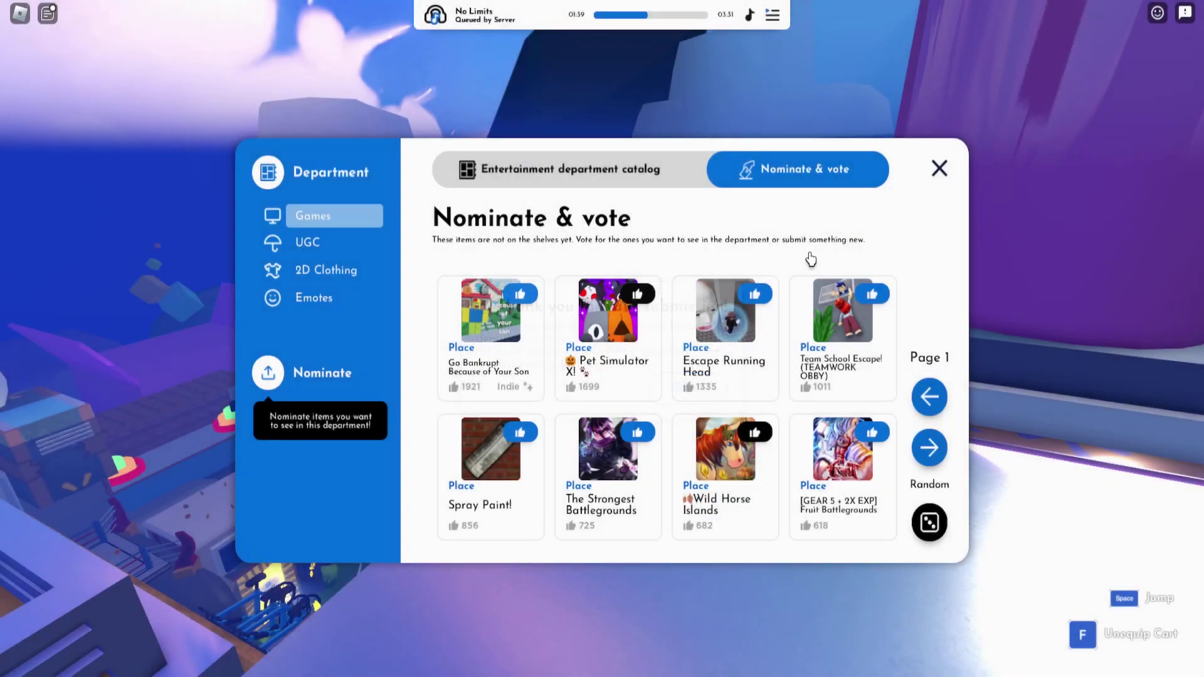
{"action": "left_click", "coordinate": [940, 169]}
Nominate a game in the Pets department with the pasted asset id, then close the panel.
{"action": "left_click", "coordinate": [557, 410]}
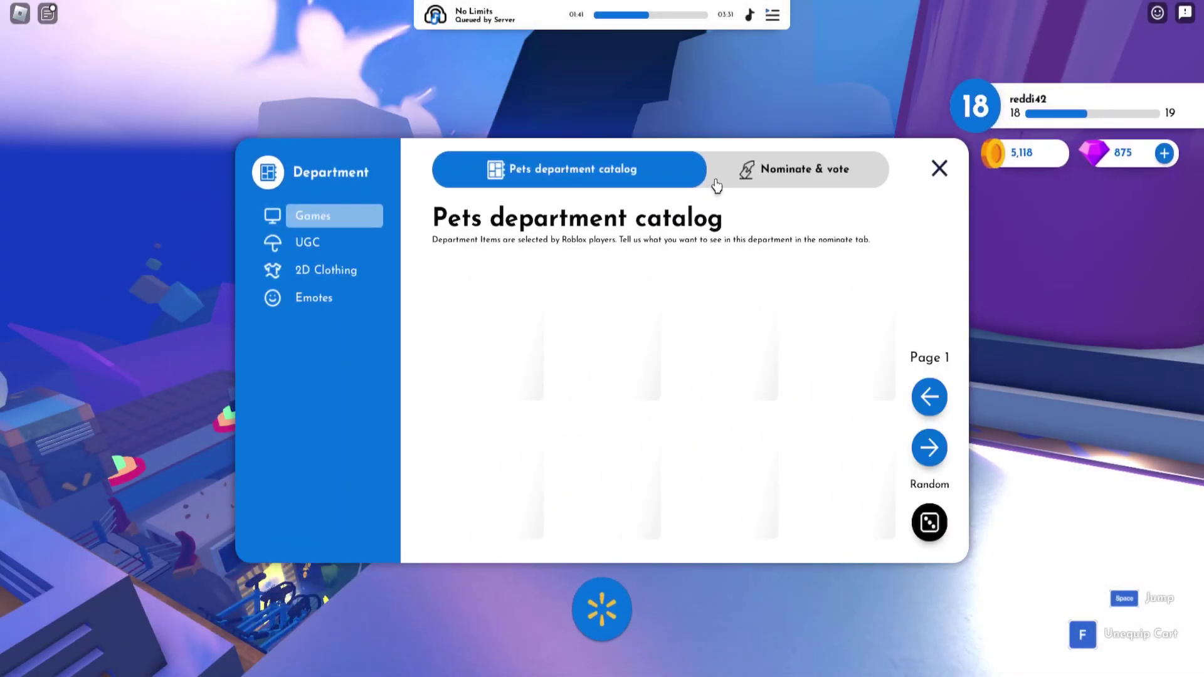
{"action": "left_click", "coordinate": [719, 175]}
{"action": "left_click", "coordinate": [267, 375]}
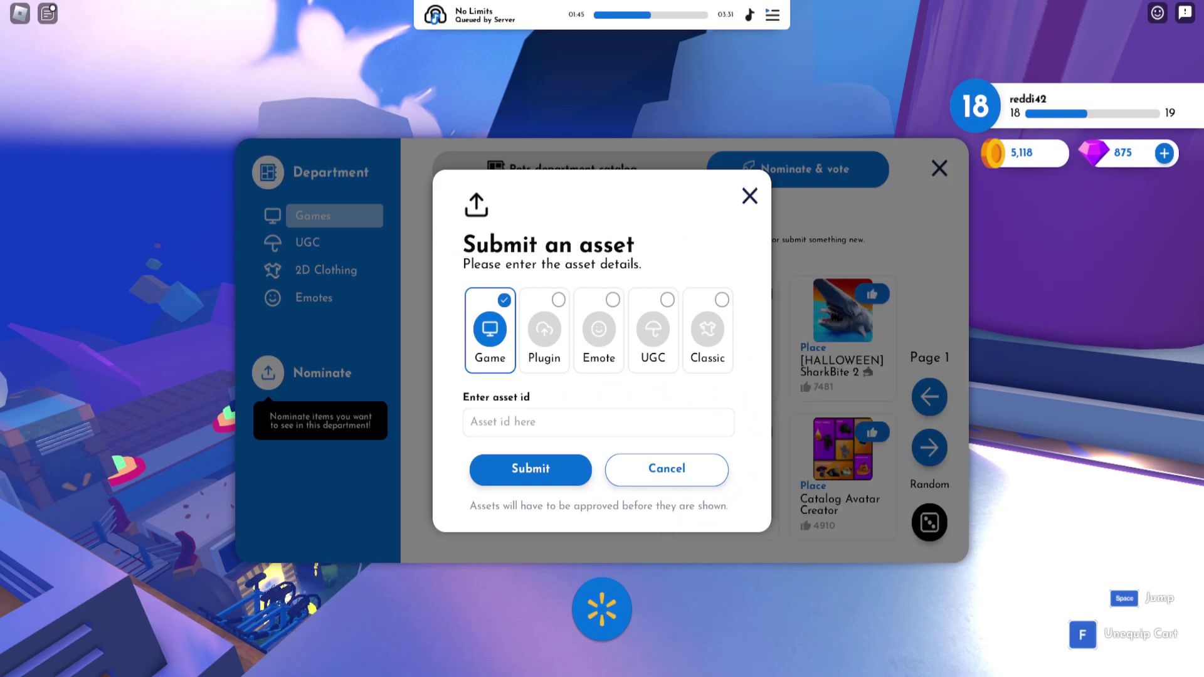
{"action": "key", "text": "ctrl+v"}
{"action": "left_click", "coordinate": [530, 469]}
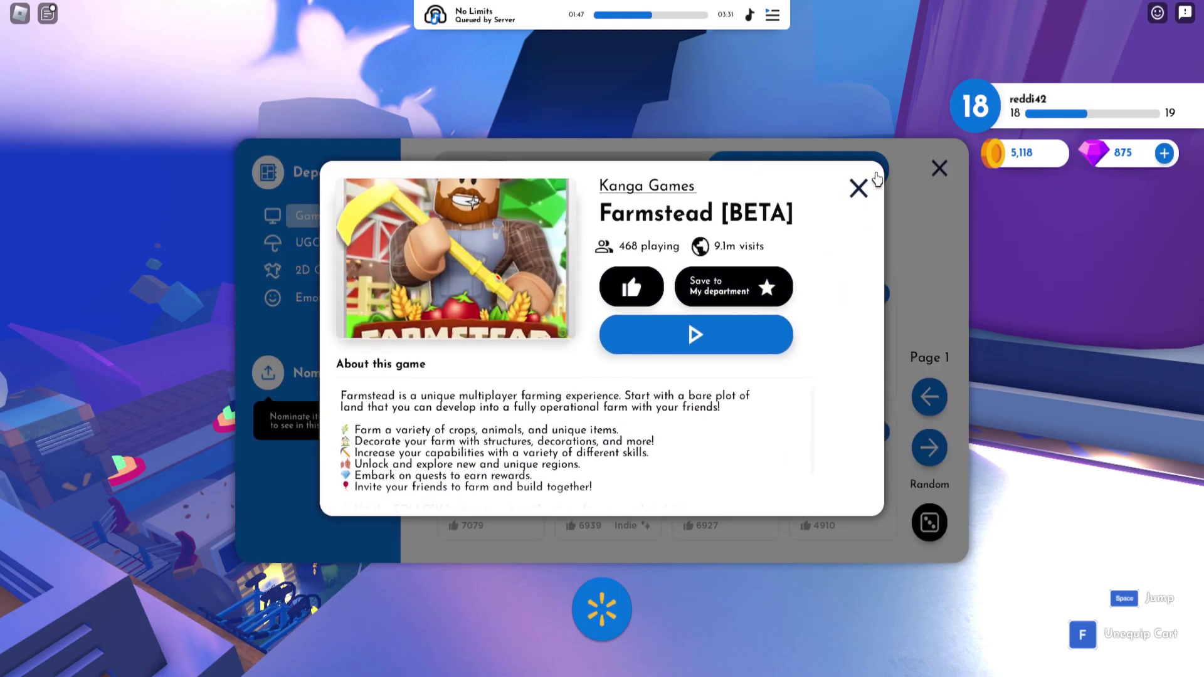
{"action": "left_click", "coordinate": [859, 188]}
{"action": "left_click", "coordinate": [264, 379]}
{"action": "key", "text": "ctrl+v"}
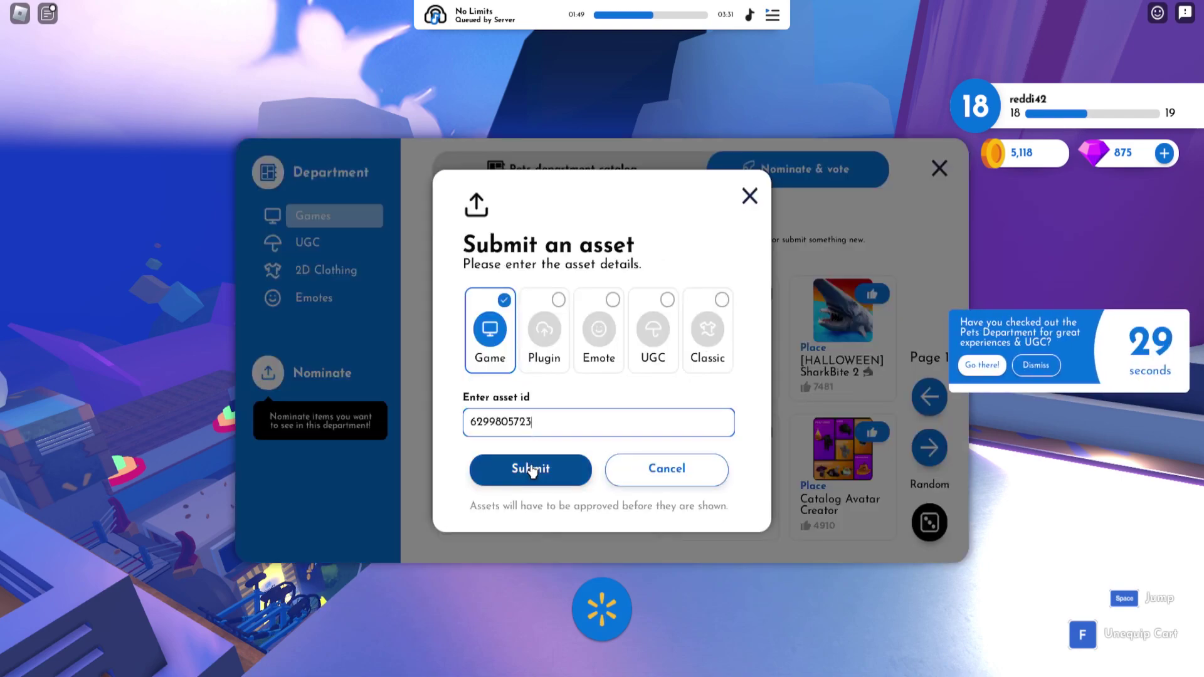
{"action": "left_click", "coordinate": [531, 469]}
{"action": "left_click", "coordinate": [687, 395]}
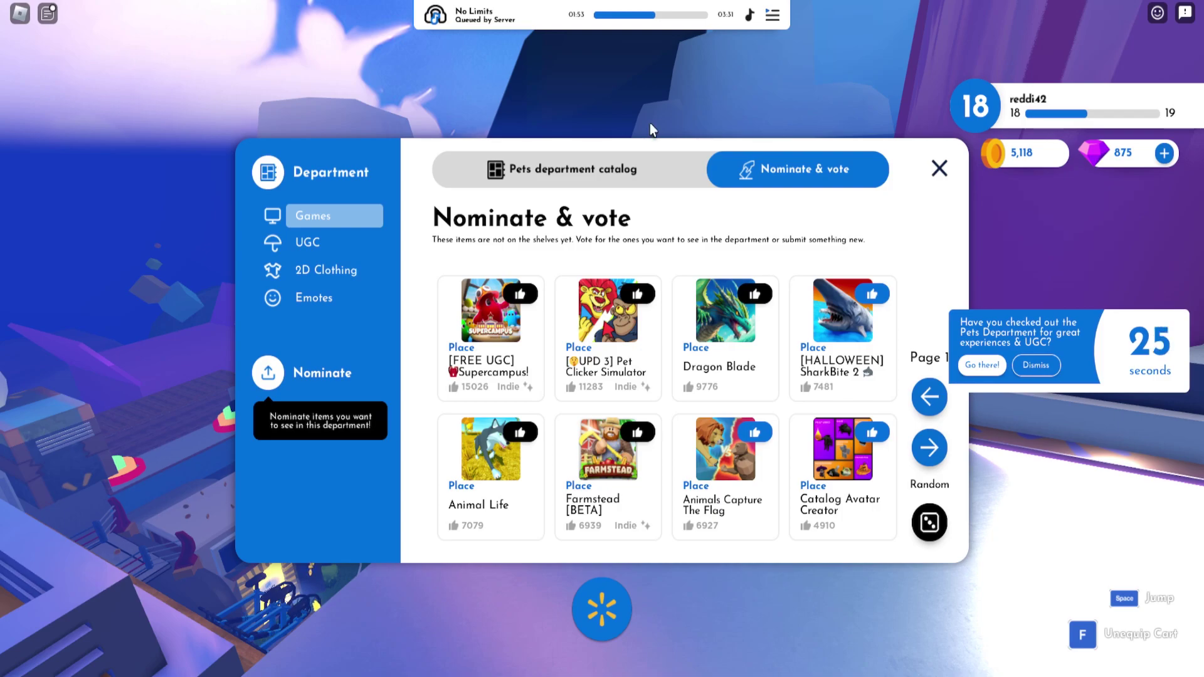
{"action": "left_click", "coordinate": [938, 169]}
Nominate a game in the Beauty department with the pasted asset id and confirm.
{"action": "left_click", "coordinate": [656, 431]}
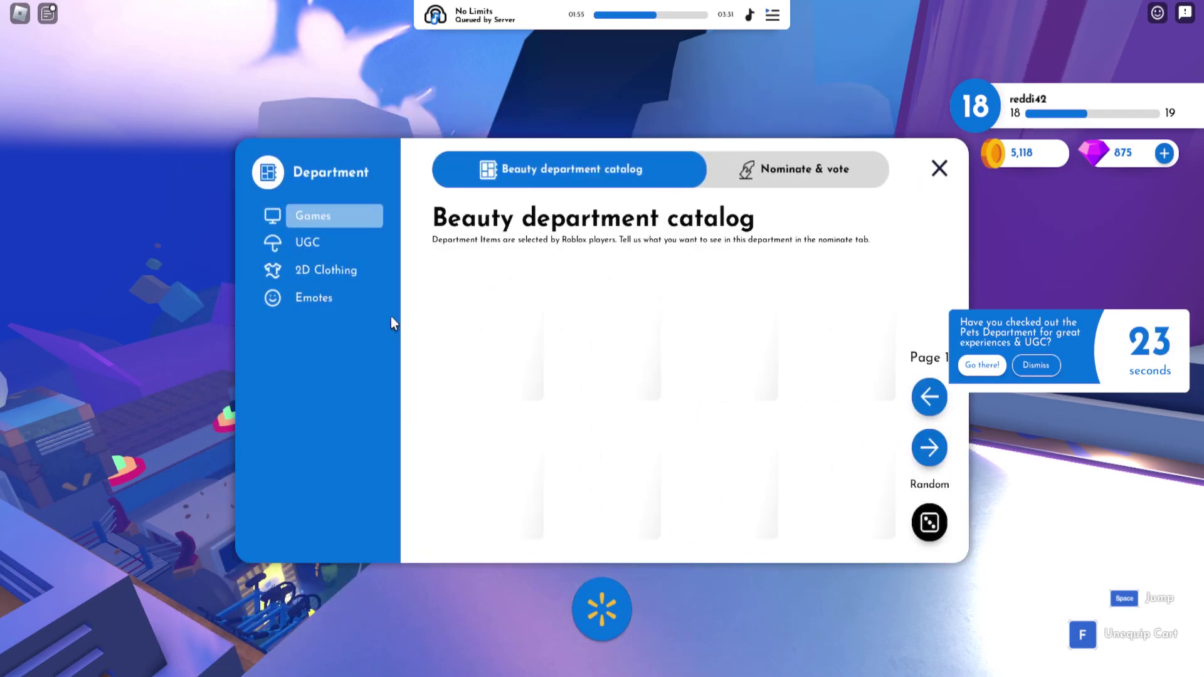
{"action": "left_click", "coordinate": [782, 174]}
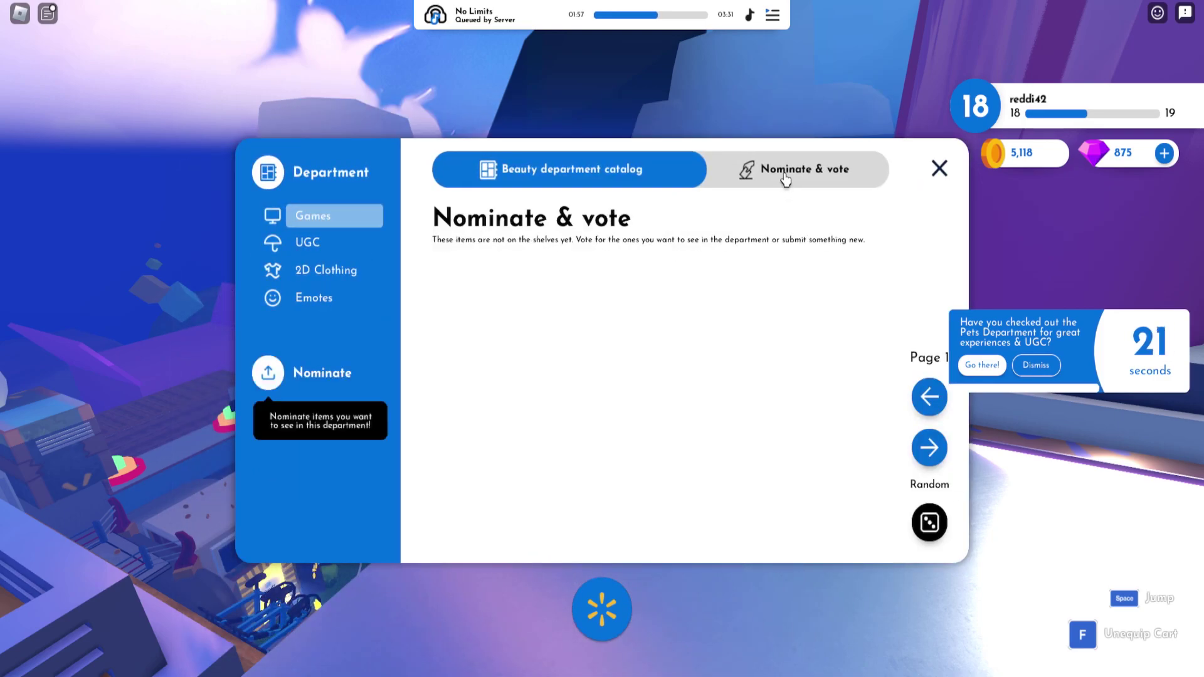
{"action": "left_click", "coordinate": [278, 376]}
{"action": "left_click", "coordinate": [537, 415]}
{"action": "key", "text": "ctrl+v"}
{"action": "left_click", "coordinate": [522, 468]}
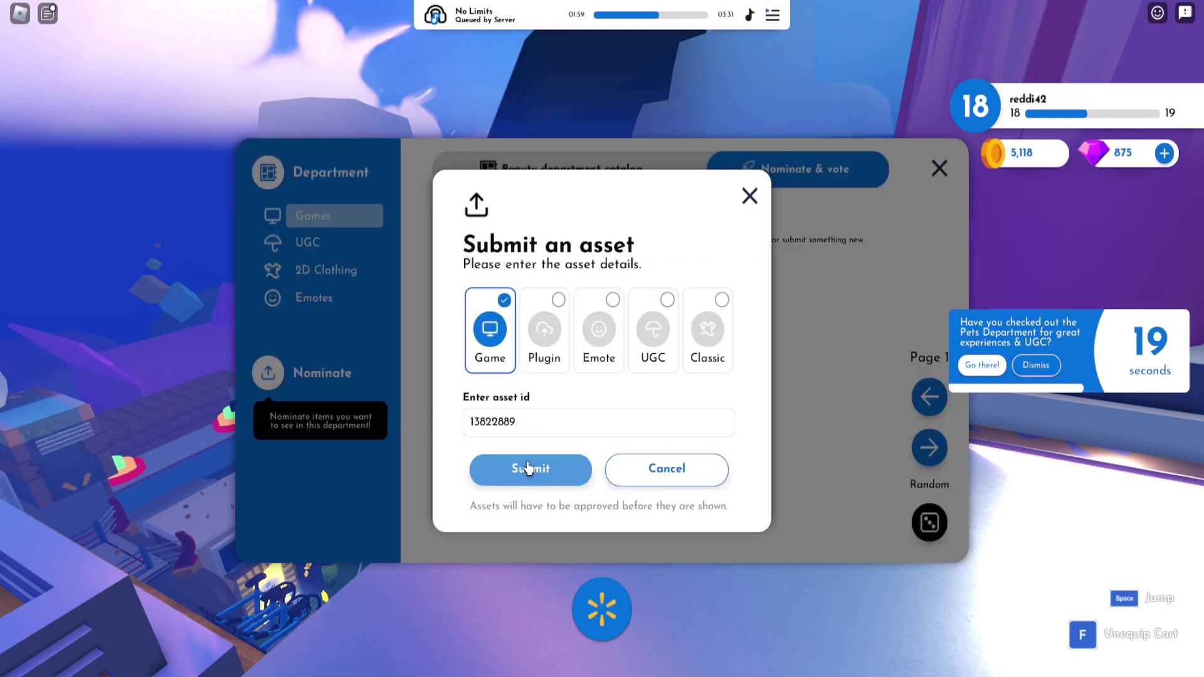
{"action": "left_click", "coordinate": [704, 382]}
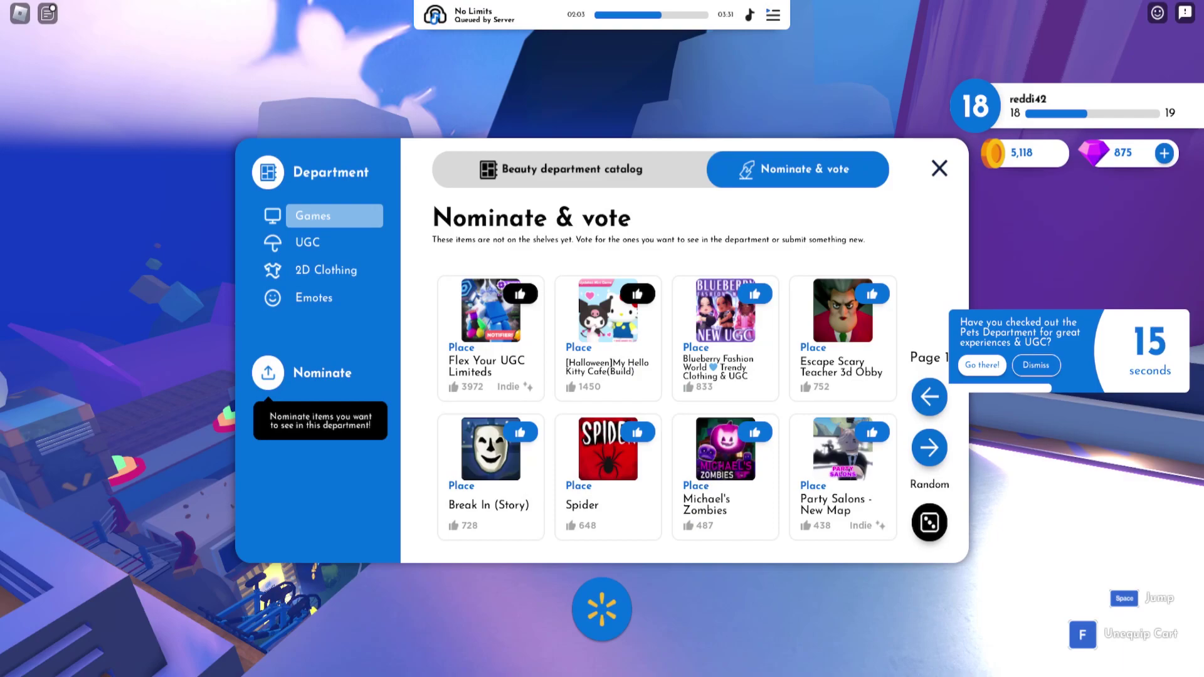
Nominate a game in the Town & city department with the pasted asset id.
{"action": "left_click", "coordinate": [939, 168]}
{"action": "left_click", "coordinate": [819, 372]}
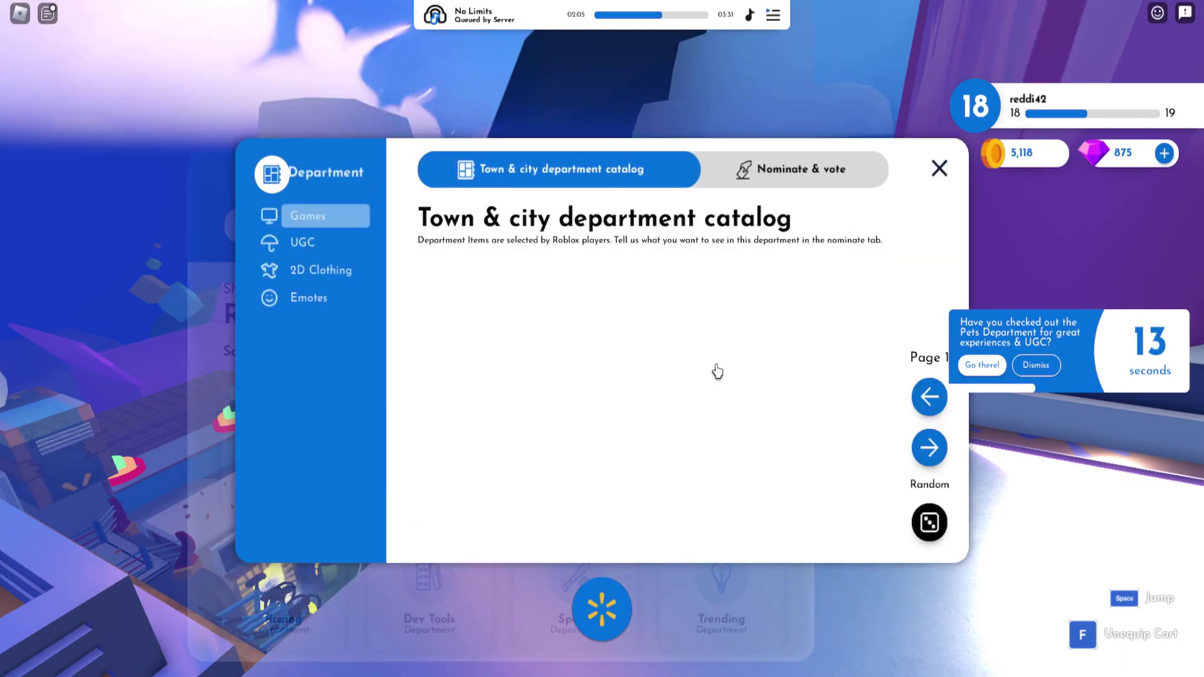
{"action": "left_click", "coordinate": [759, 186]}
{"action": "left_click", "coordinate": [267, 376]}
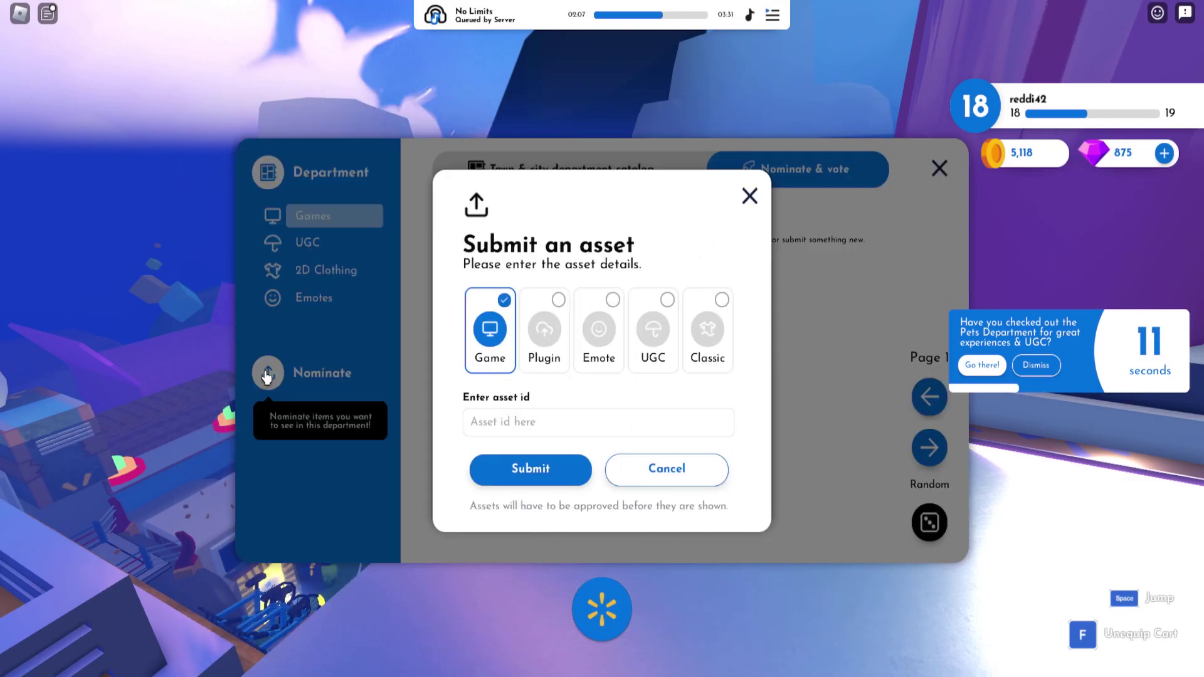
{"action": "left_click", "coordinate": [508, 418]}
{"action": "key", "text": "ctrl+v"}
{"action": "left_click", "coordinate": [570, 470]}
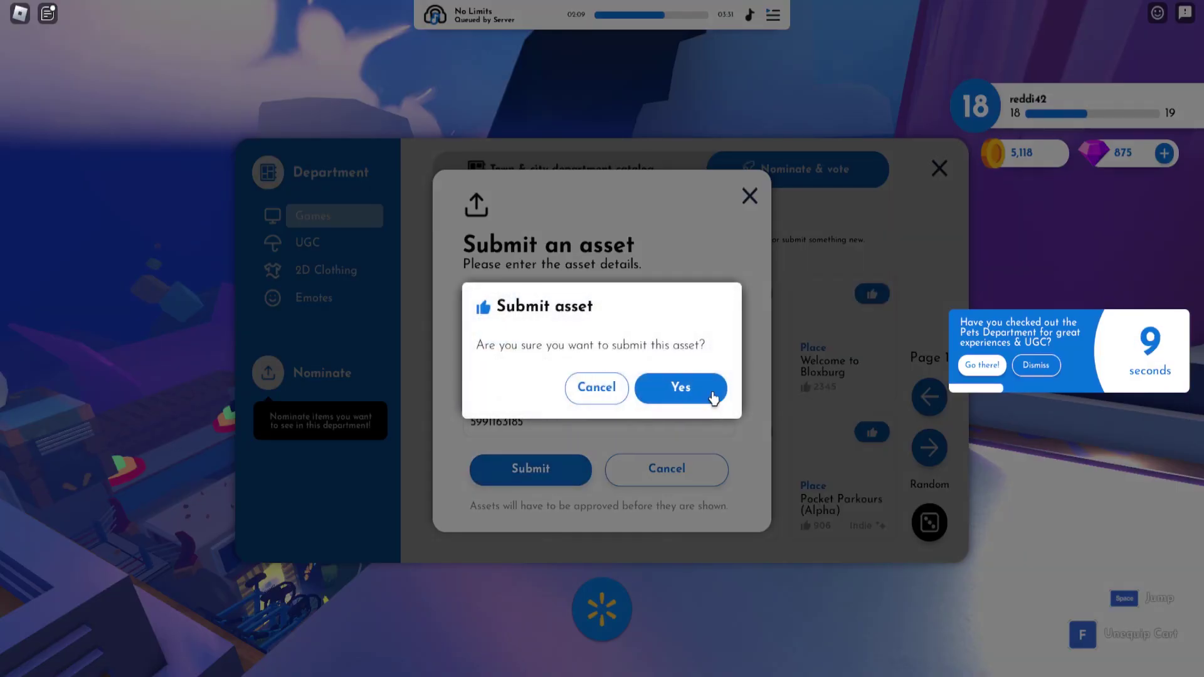
{"action": "left_click", "coordinate": [680, 385]}
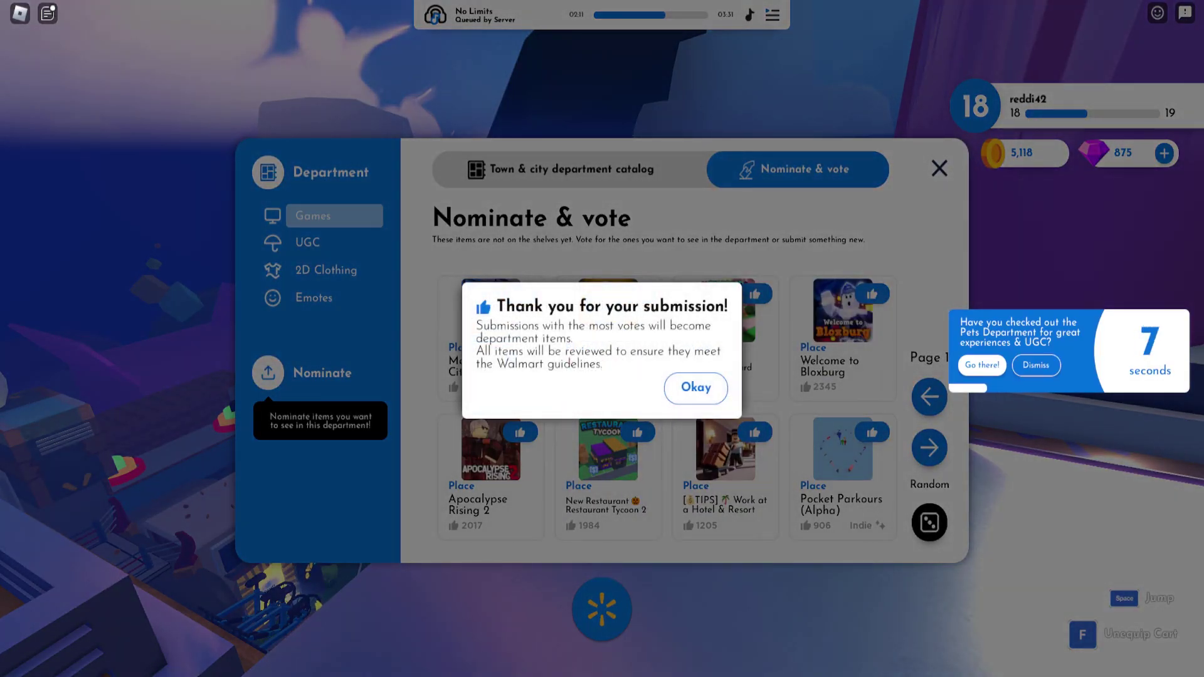
{"action": "left_click", "coordinate": [734, 389]}
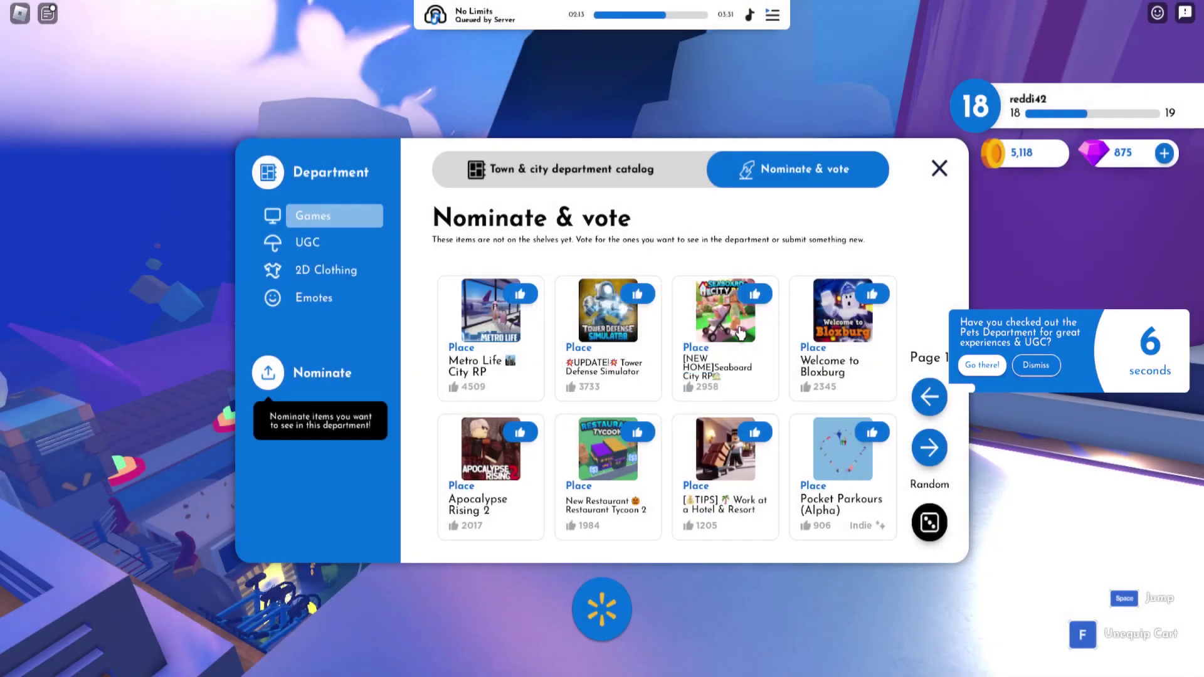
{"action": "left_click", "coordinate": [944, 170]}
Nominate a game in the Racing department with the pasted asset id.
{"action": "left_click", "coordinate": [388, 513]}
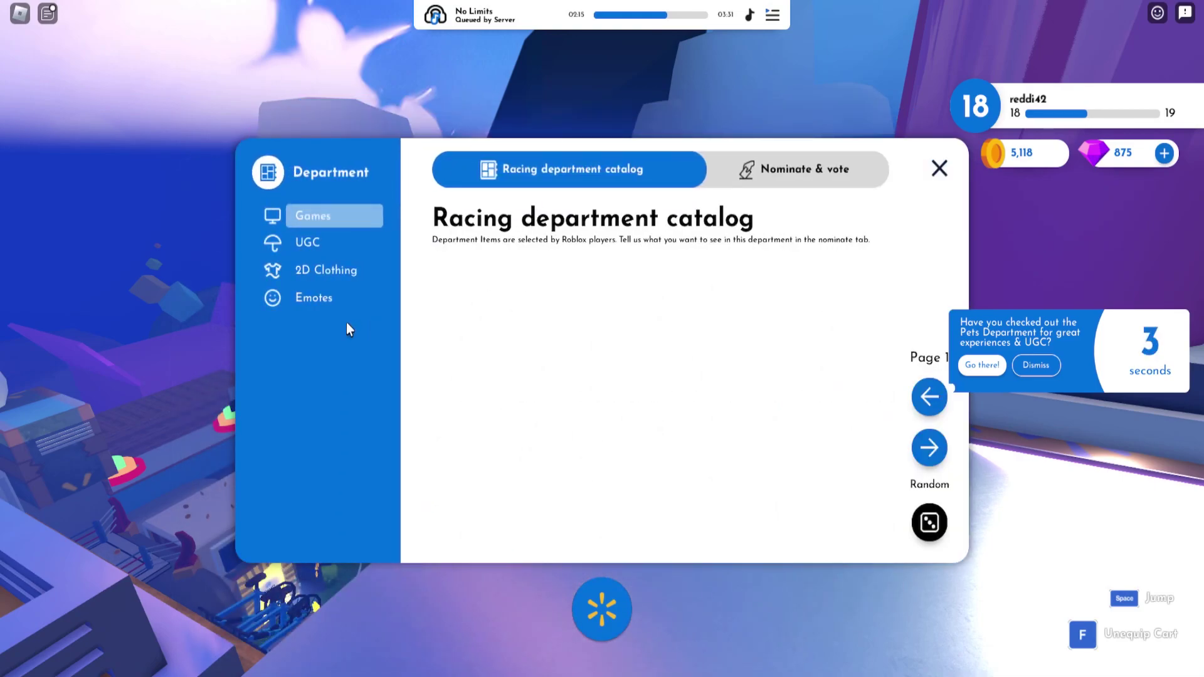
{"action": "left_click", "coordinate": [712, 183]}
{"action": "left_click", "coordinate": [310, 372]}
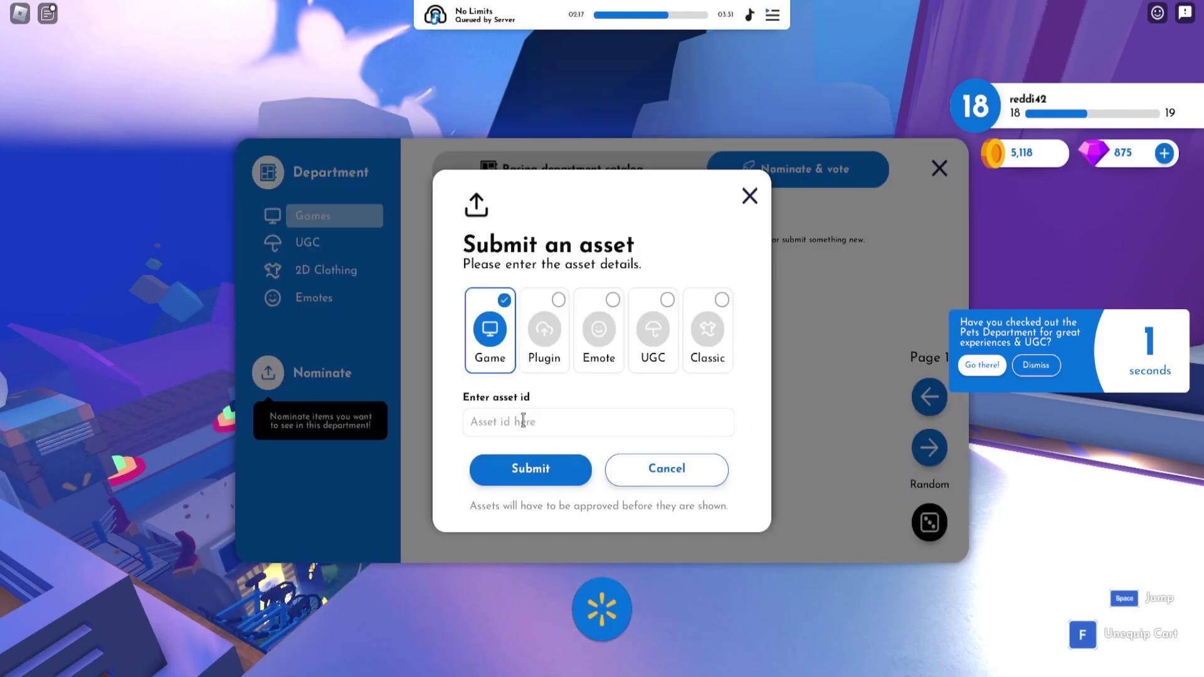
{"action": "left_click", "coordinate": [521, 423]}
{"action": "key", "text": "ctrl+v"}
{"action": "left_click", "coordinate": [569, 465]}
{"action": "left_click", "coordinate": [688, 397]}
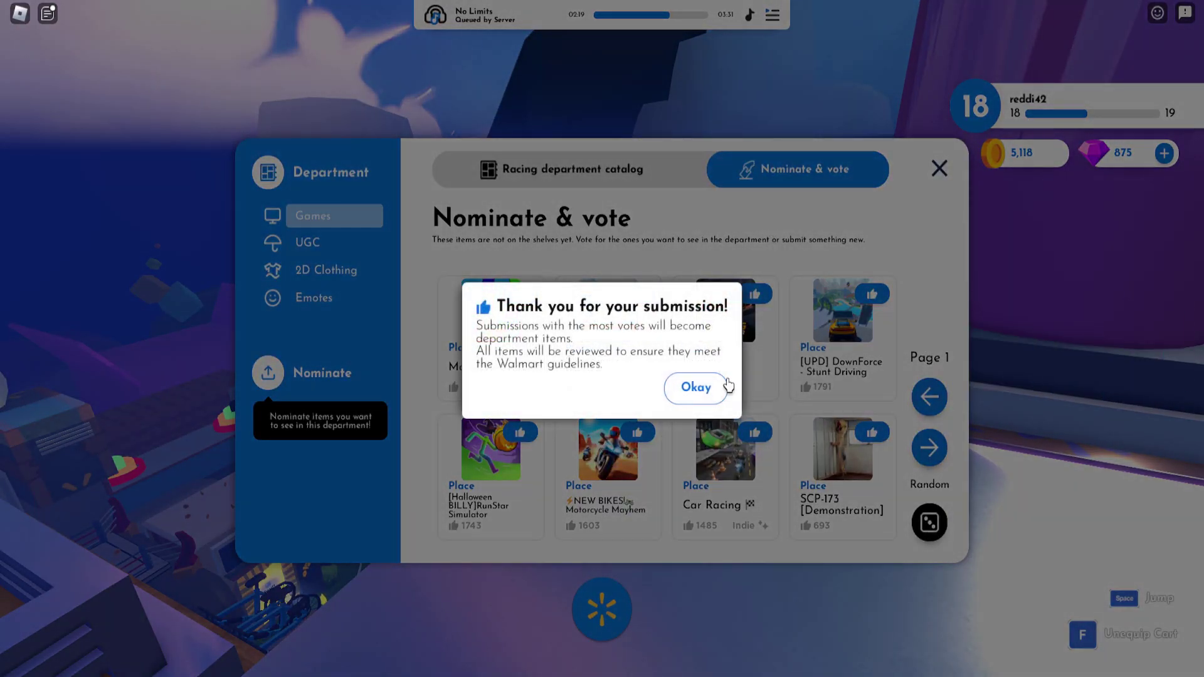
{"action": "left_click", "coordinate": [720, 389]}
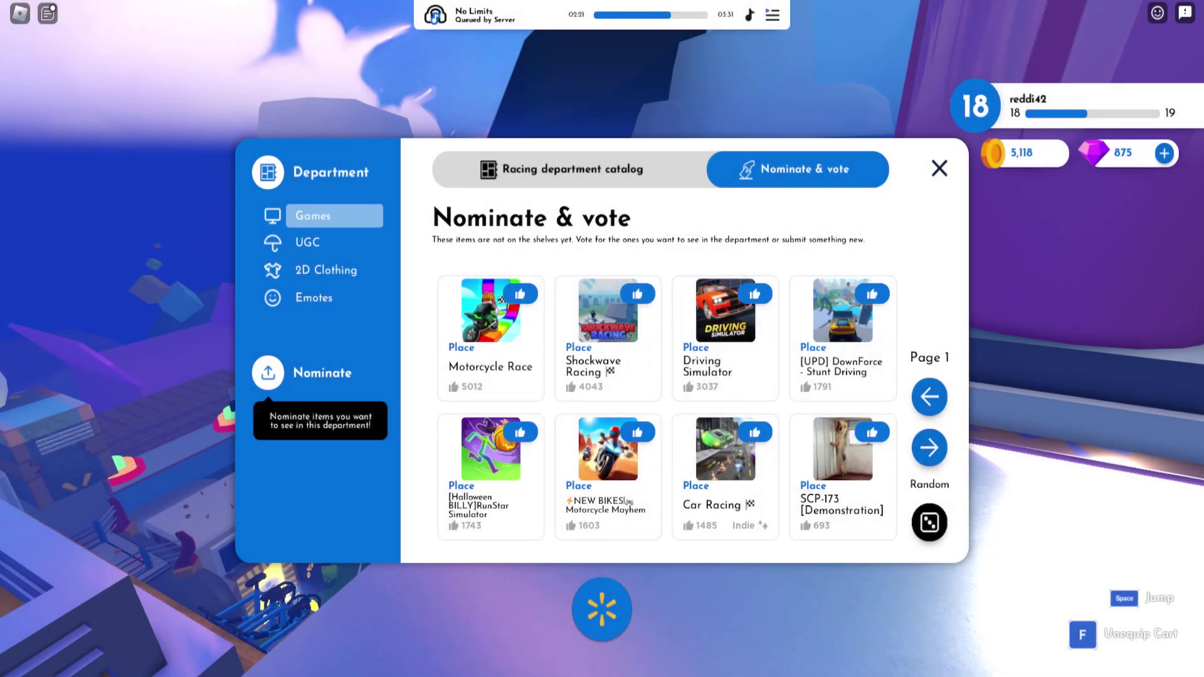
{"action": "left_click", "coordinate": [940, 168]}
Nominate a game in the Dev Tools department with the pasted asset id.
{"action": "left_click", "coordinate": [527, 404]}
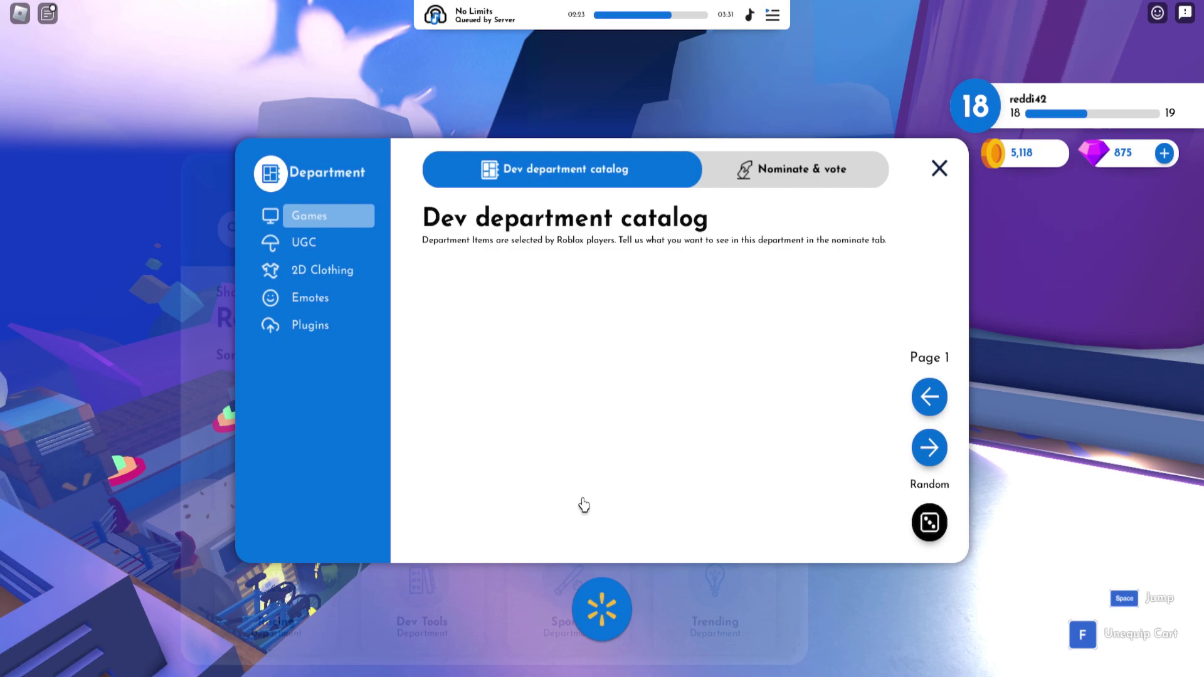
{"action": "left_click", "coordinate": [774, 175]}
{"action": "left_click", "coordinate": [280, 373]}
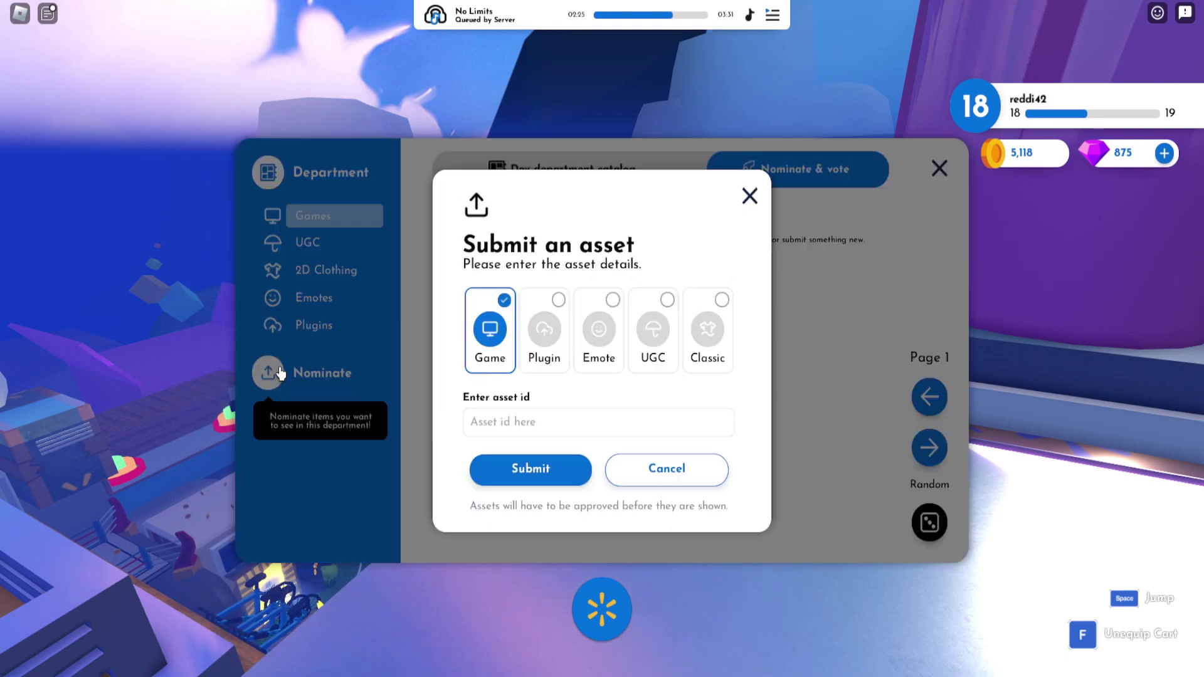
{"action": "left_click", "coordinate": [528, 422]}
{"action": "key", "text": "ctrl+v"}
{"action": "left_click", "coordinate": [531, 469]}
{"action": "left_click", "coordinate": [696, 386]}
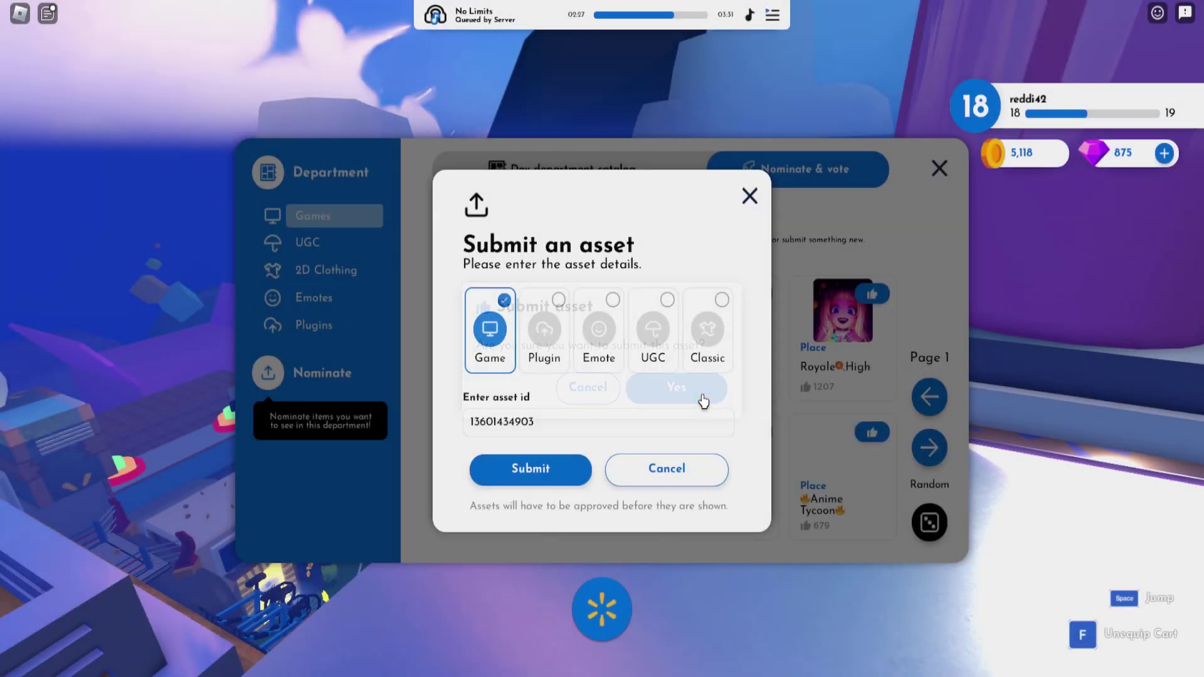
{"action": "left_click", "coordinate": [678, 391]}
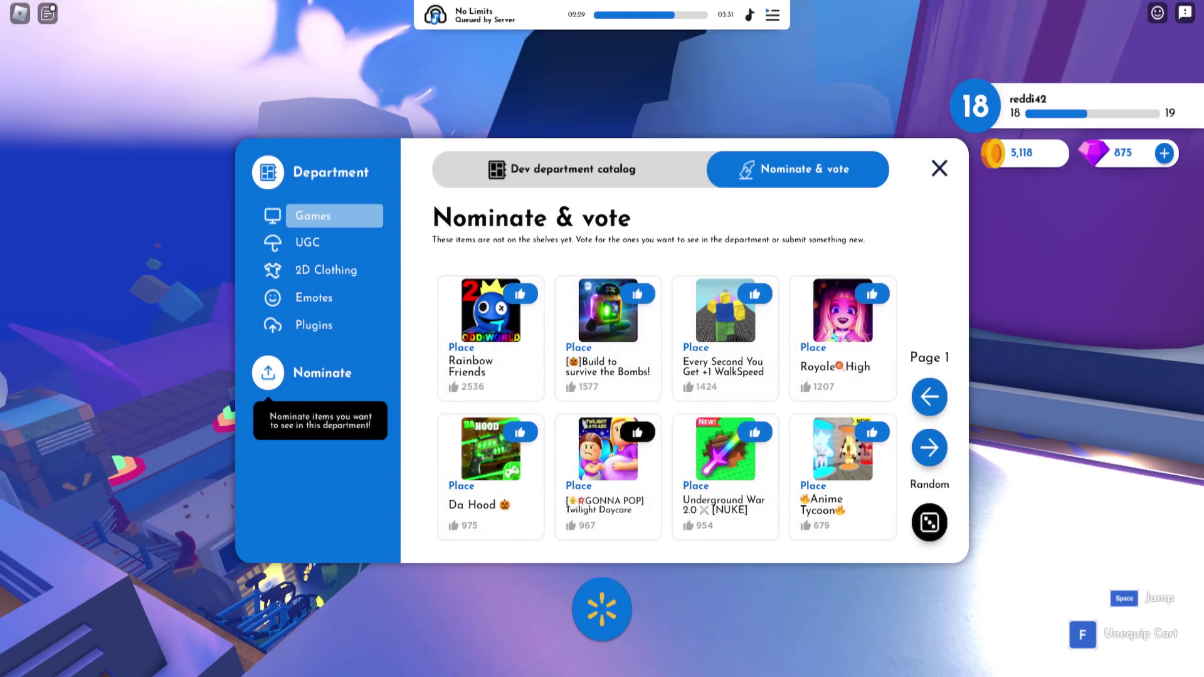
Nominate a game in the Sports department with the pasted asset id.
{"action": "left_click", "coordinate": [939, 167]}
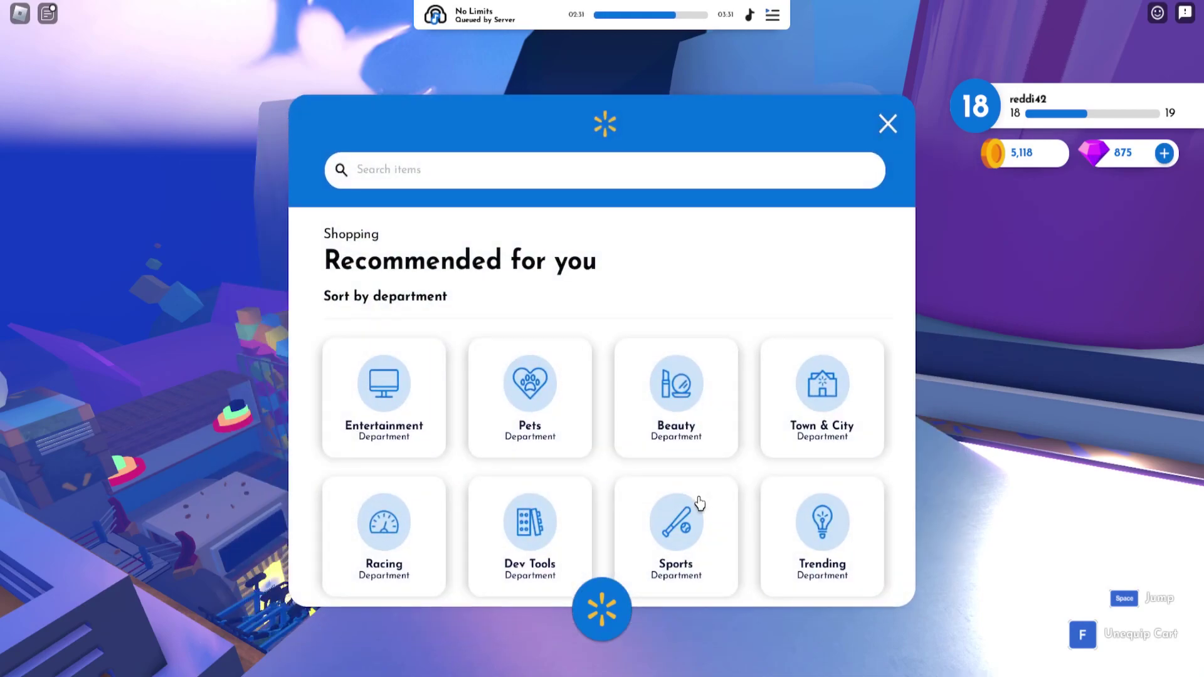
{"action": "left_click", "coordinate": [690, 525]}
{"action": "left_click", "coordinate": [725, 193]}
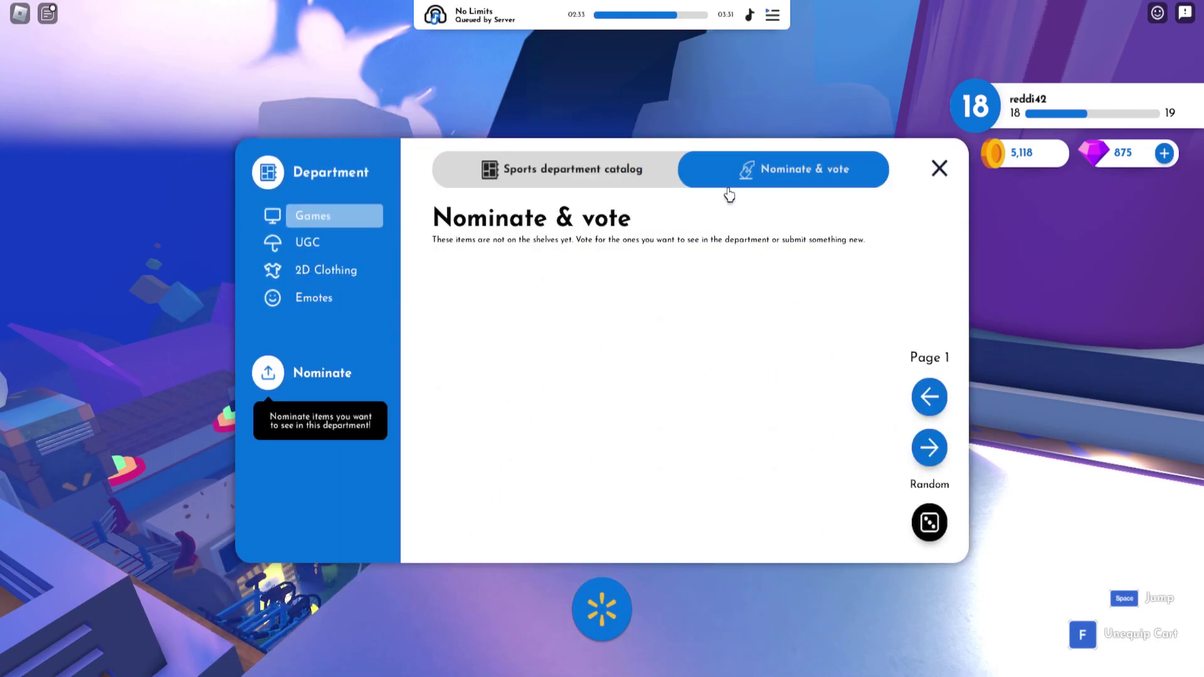
{"action": "left_click", "coordinate": [534, 504]}
{"action": "left_click", "coordinate": [538, 424]}
{"action": "key", "text": "ctrl+v"}
{"action": "left_click", "coordinate": [567, 465]}
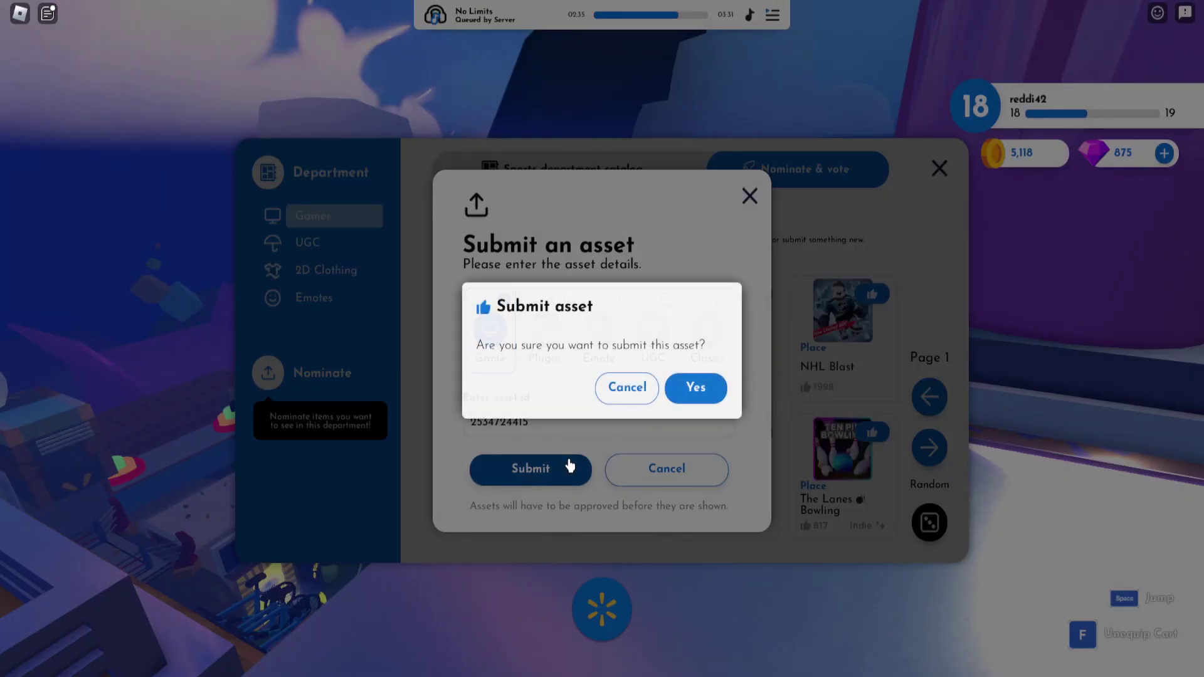
{"action": "left_click", "coordinate": [687, 395]}
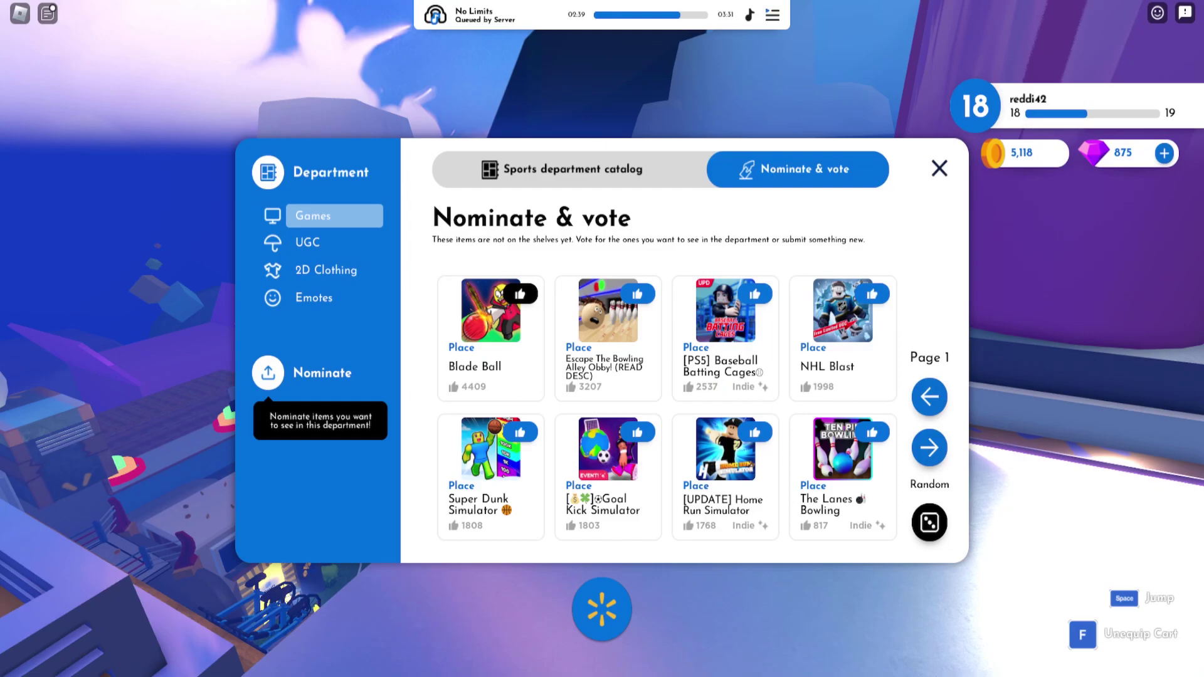
{"action": "left_click", "coordinate": [939, 169]}
Nominate a game in the Trending department and dismiss the UGC Unlocked notice.
{"action": "left_click", "coordinate": [788, 527]}
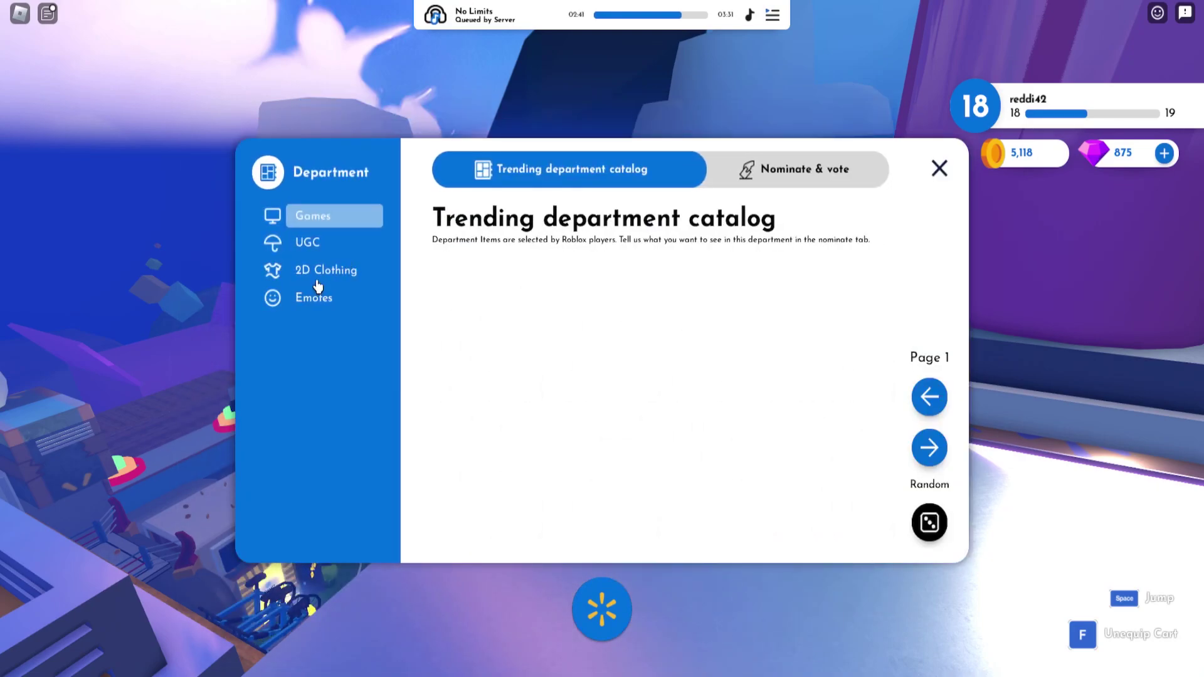
{"action": "left_click", "coordinate": [740, 170]}
{"action": "left_click", "coordinate": [267, 372]}
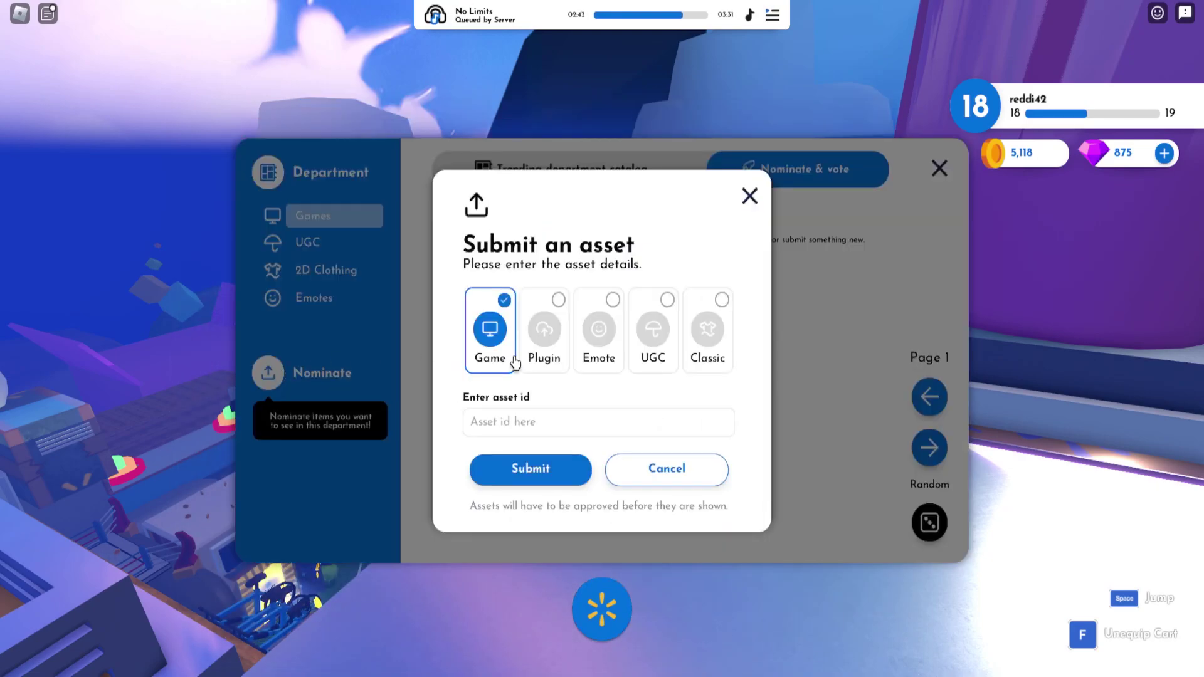
{"action": "left_click", "coordinate": [531, 421]}
{"action": "key", "text": "ctrl+v"}
{"action": "left_click", "coordinate": [530, 469]}
{"action": "left_click", "coordinate": [685, 387]}
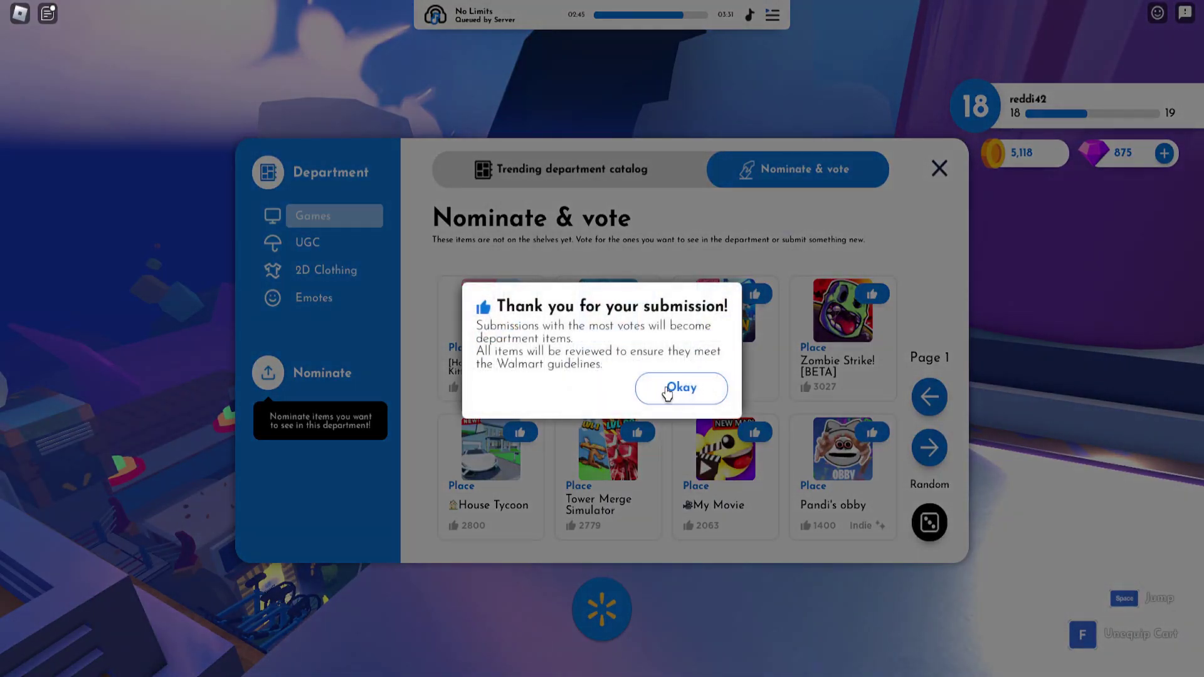
{"action": "left_click", "coordinate": [695, 387]}
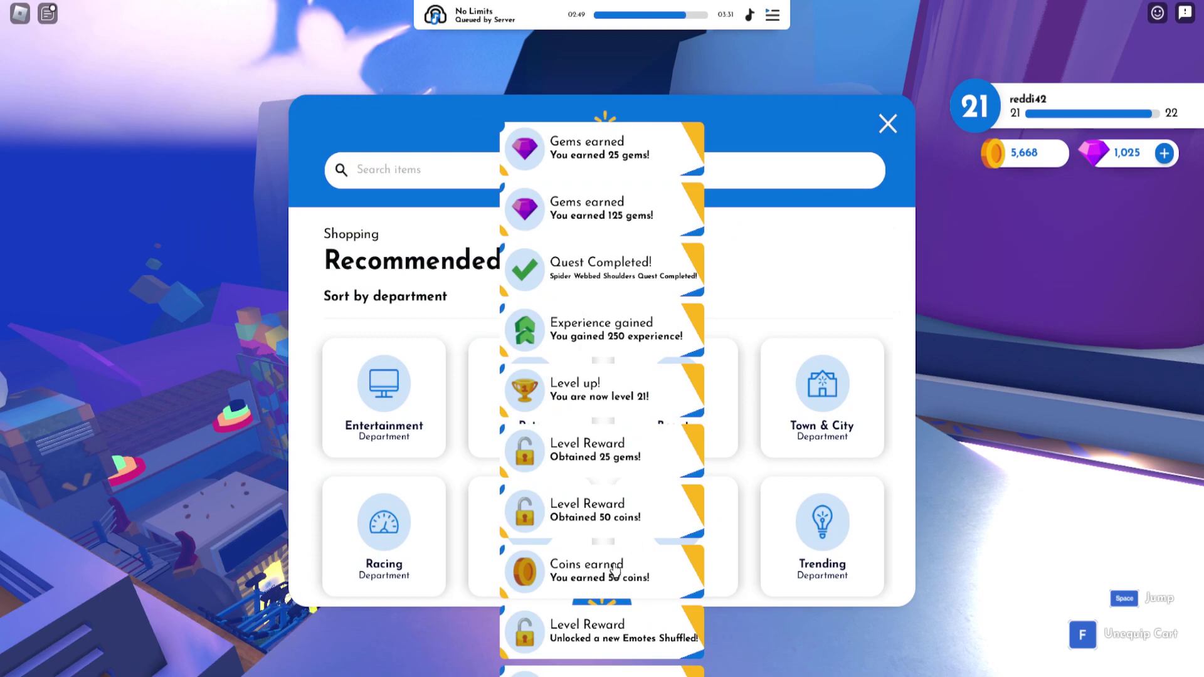
Claim Spider Webbed Shoulders from the Free UGC challenges for 0 Robux, screenshotting the prompt.
{"action": "left_click", "coordinate": [389, 608]}
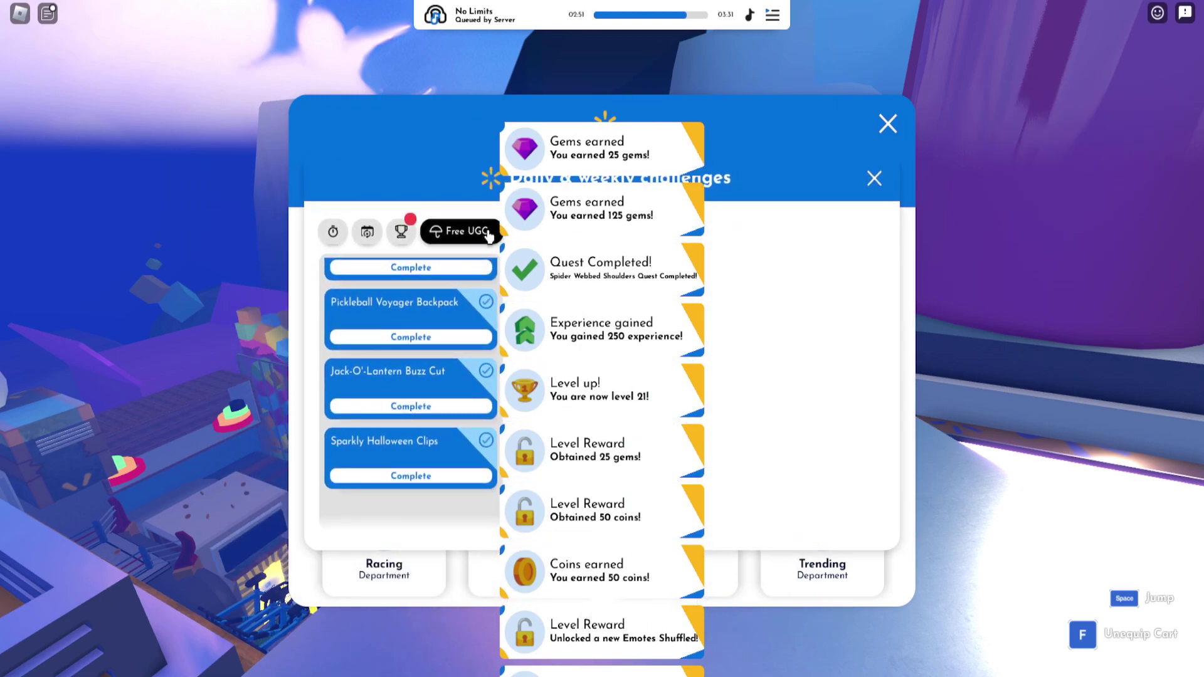
{"action": "left_click", "coordinate": [390, 474]}
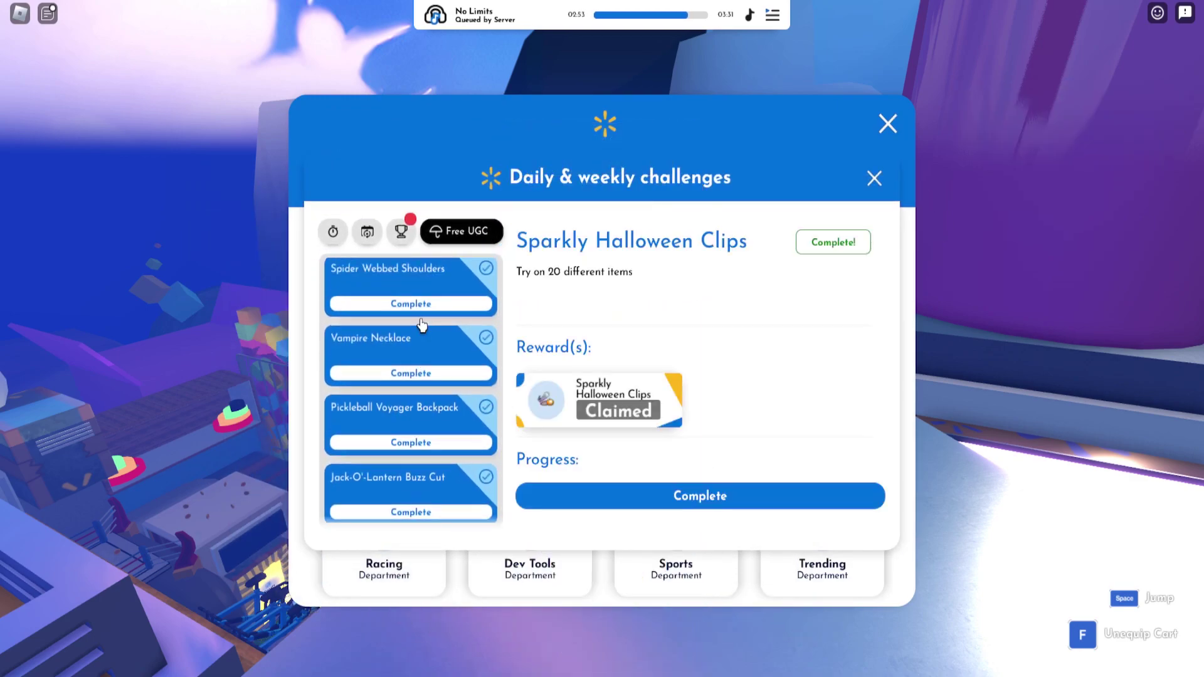
{"action": "left_click", "coordinate": [415, 303]}
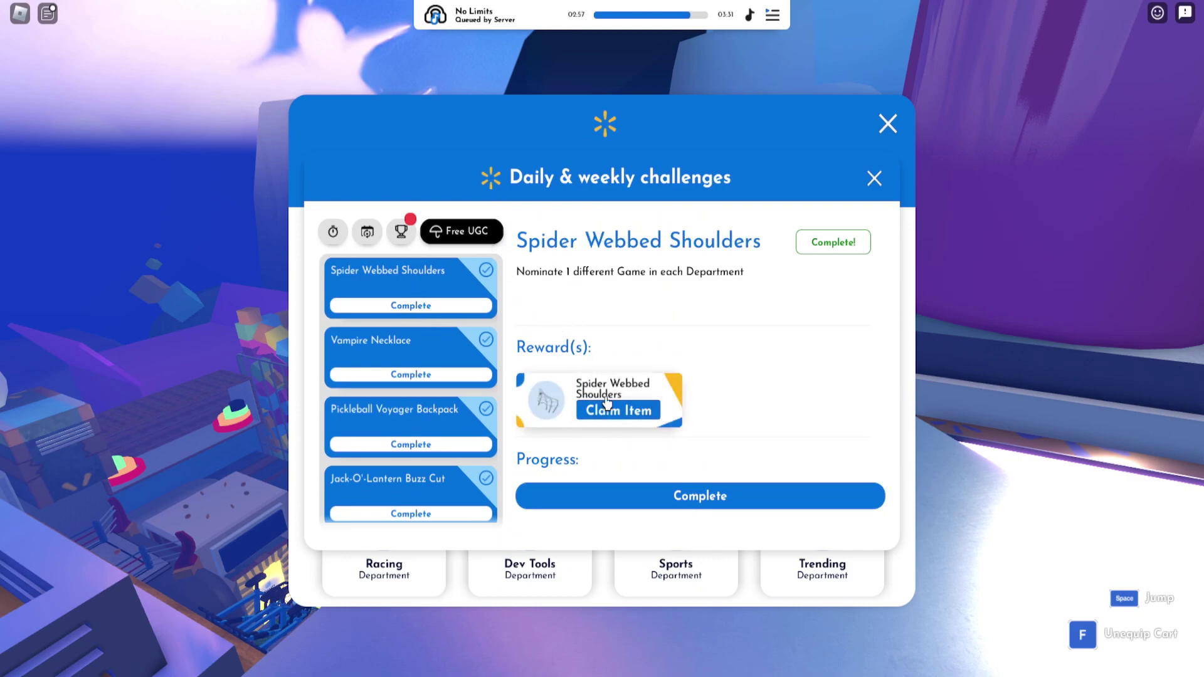
{"action": "left_click", "coordinate": [604, 403]}
{"action": "key", "text": "Print"}
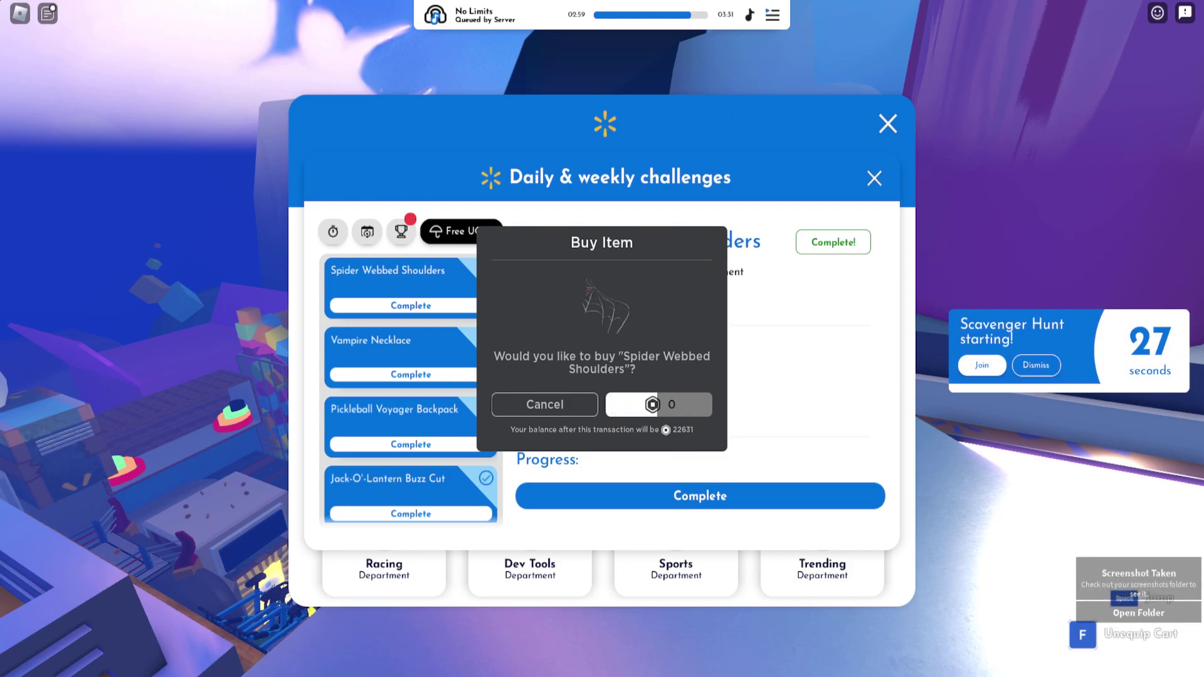
{"action": "left_click", "coordinate": [676, 407]}
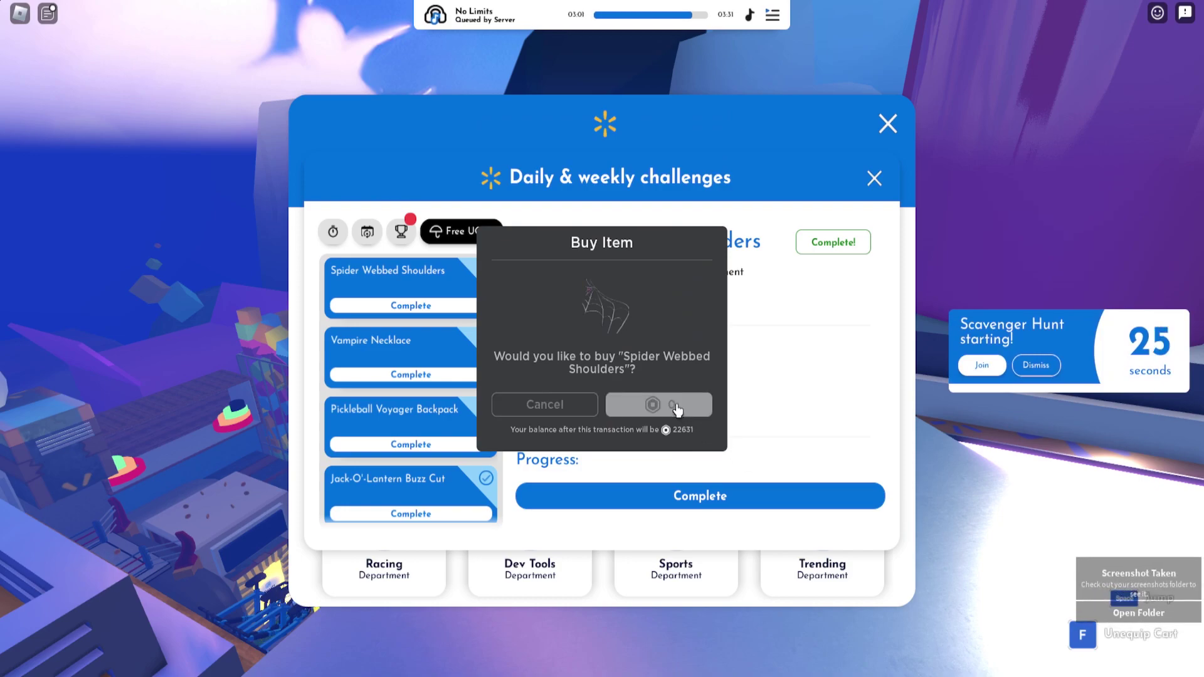
{"action": "left_click", "coordinate": [653, 374]}
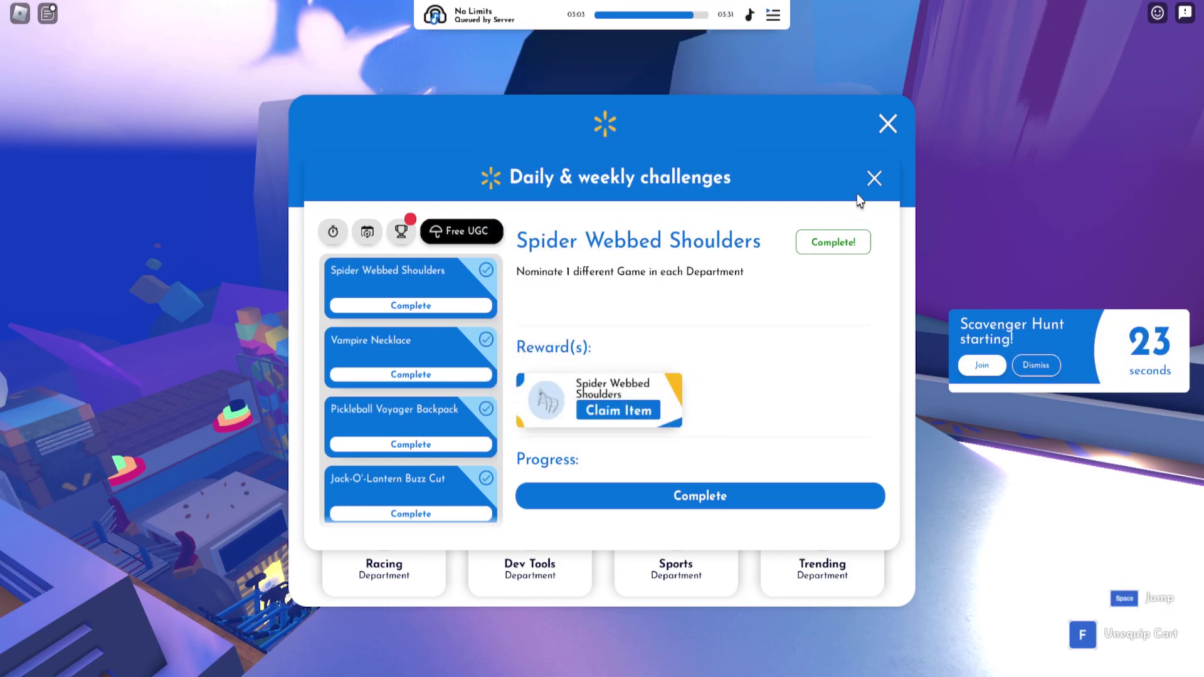
Close the challenges and shop panels, then open Spider Webbed Shoulders under Inventory's Back accessories.
{"action": "left_click", "coordinate": [874, 178]}
{"action": "left_click", "coordinate": [887, 123]}
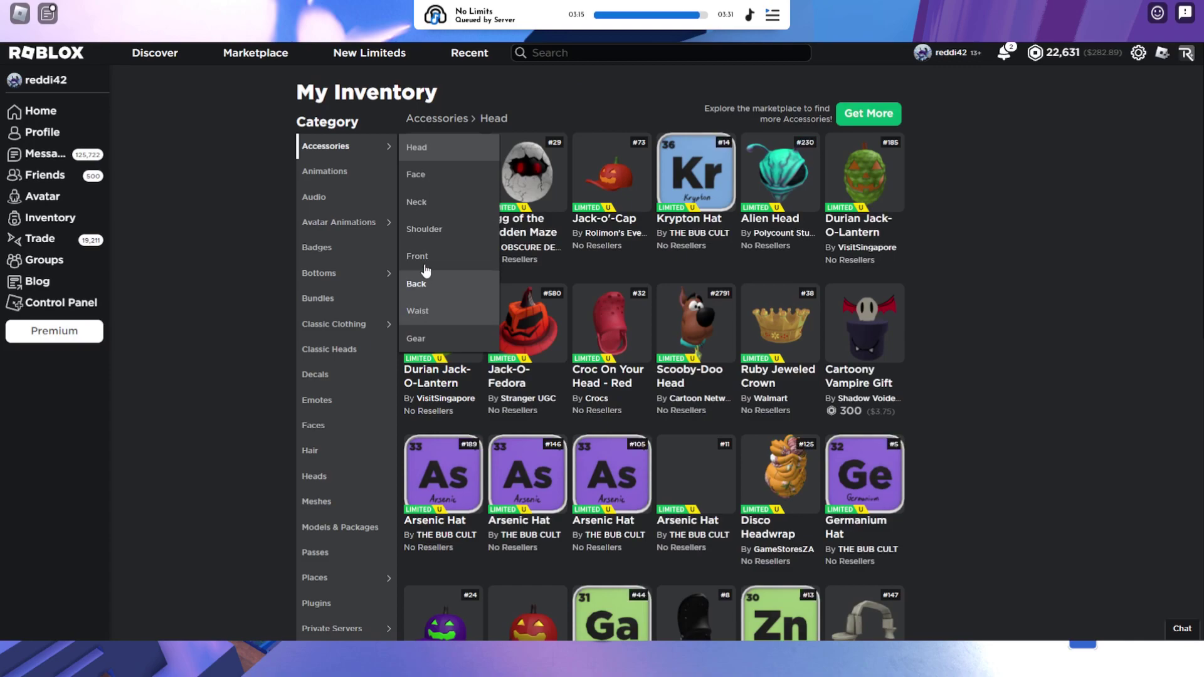
{"action": "left_click", "coordinate": [421, 284]}
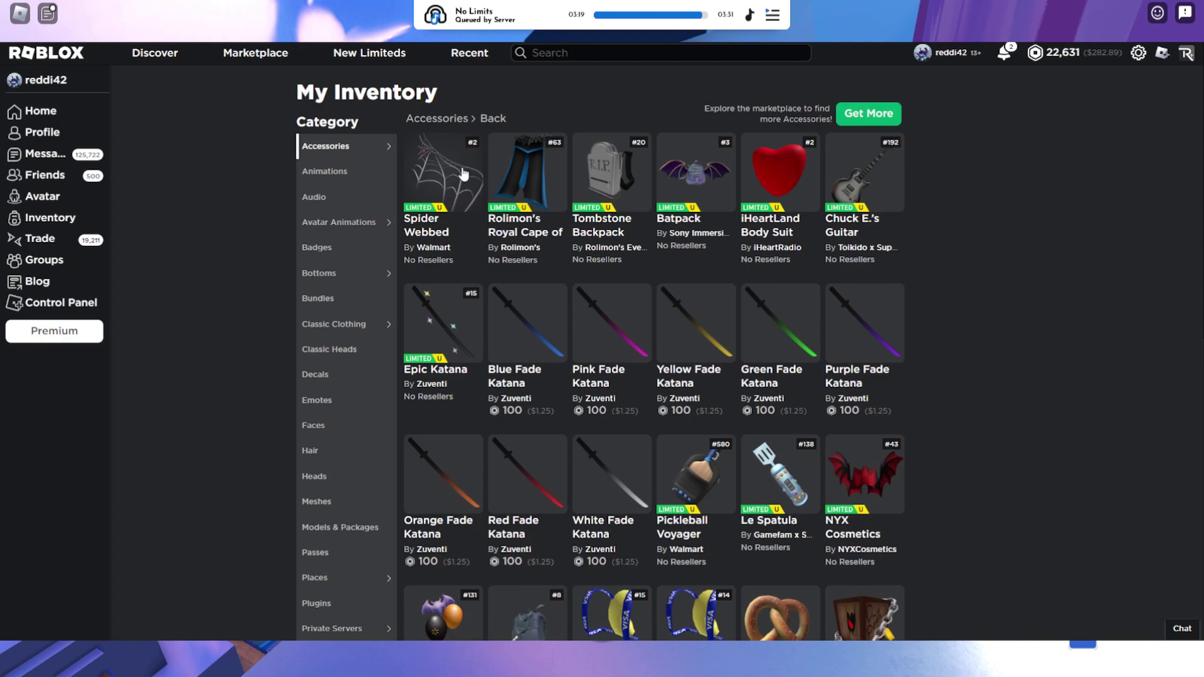
{"action": "left_click", "coordinate": [406, 142]}
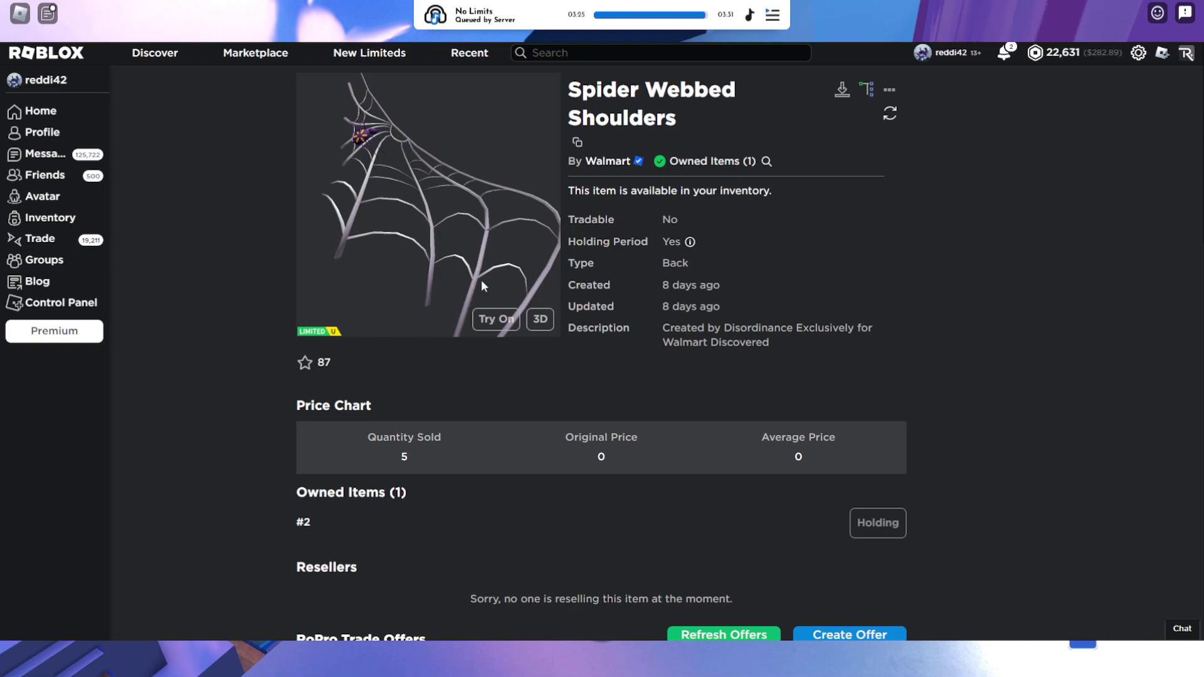
Try on Spider Webbed Shoulders in 3D, rotate to view the back, then remove them and return to 2D.
{"action": "left_click", "coordinate": [497, 319]}
{"action": "left_click", "coordinate": [540, 319]}
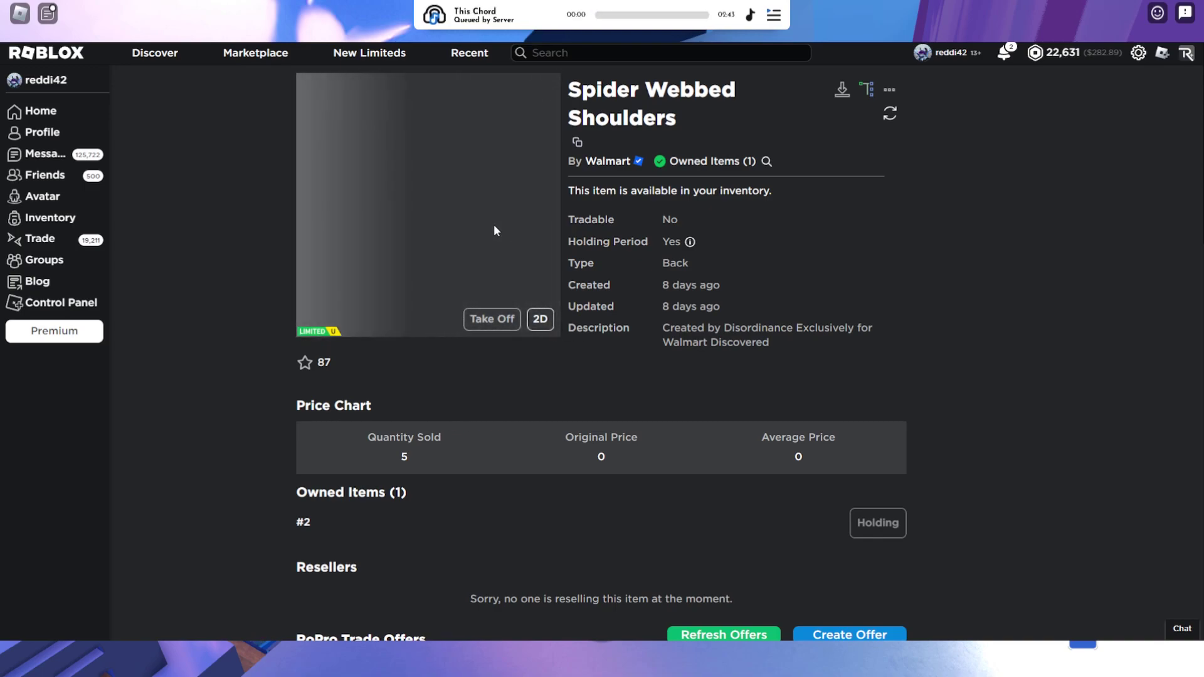
{"action": "mouse_move", "coordinate": [509, 207]}
{"action": "left_mouse_down"}
{"action": "mouse_move", "coordinate": [440, 216]}
{"action": "mouse_move", "coordinate": [400, 89]}
{"action": "left_mouse_up"}
{"action": "scroll", "coordinate": [518, 205], "scroll_direction": "up", "scroll_amount": 3}
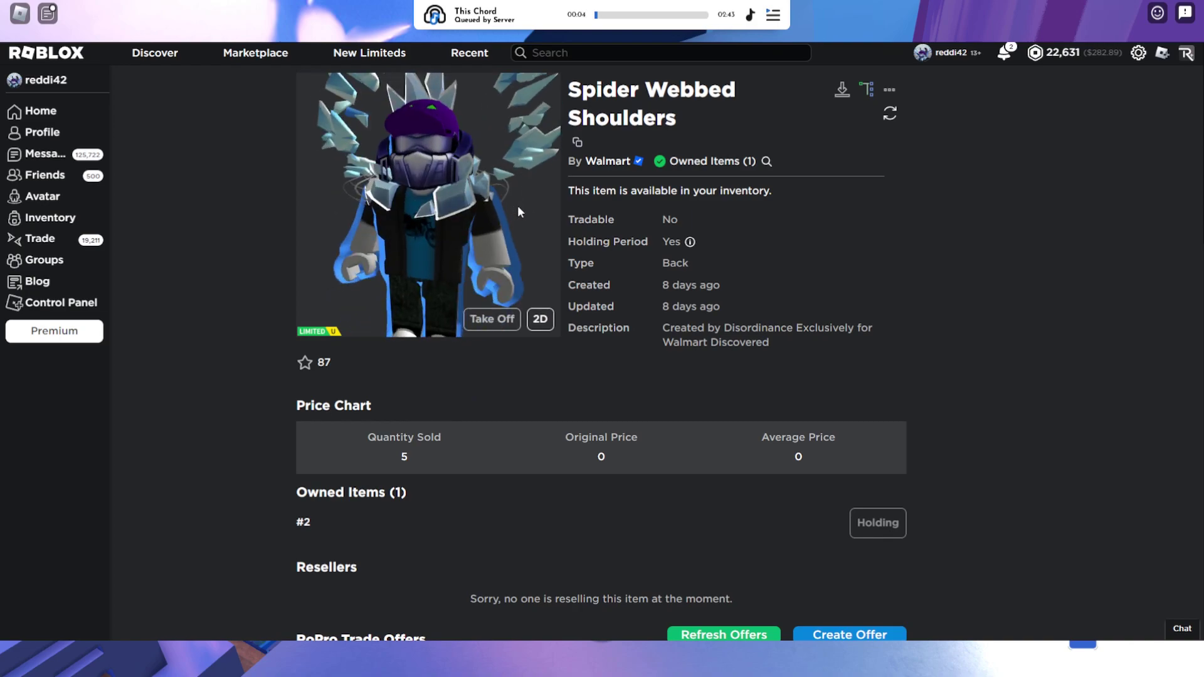
{"action": "mouse_move", "coordinate": [534, 204]}
{"action": "left_mouse_down"}
{"action": "mouse_move", "coordinate": [492, 201]}
{"action": "mouse_move", "coordinate": [474, 283]}
{"action": "left_mouse_up"}
{"action": "left_click", "coordinate": [492, 319]}
{"action": "left_click", "coordinate": [540, 318]}
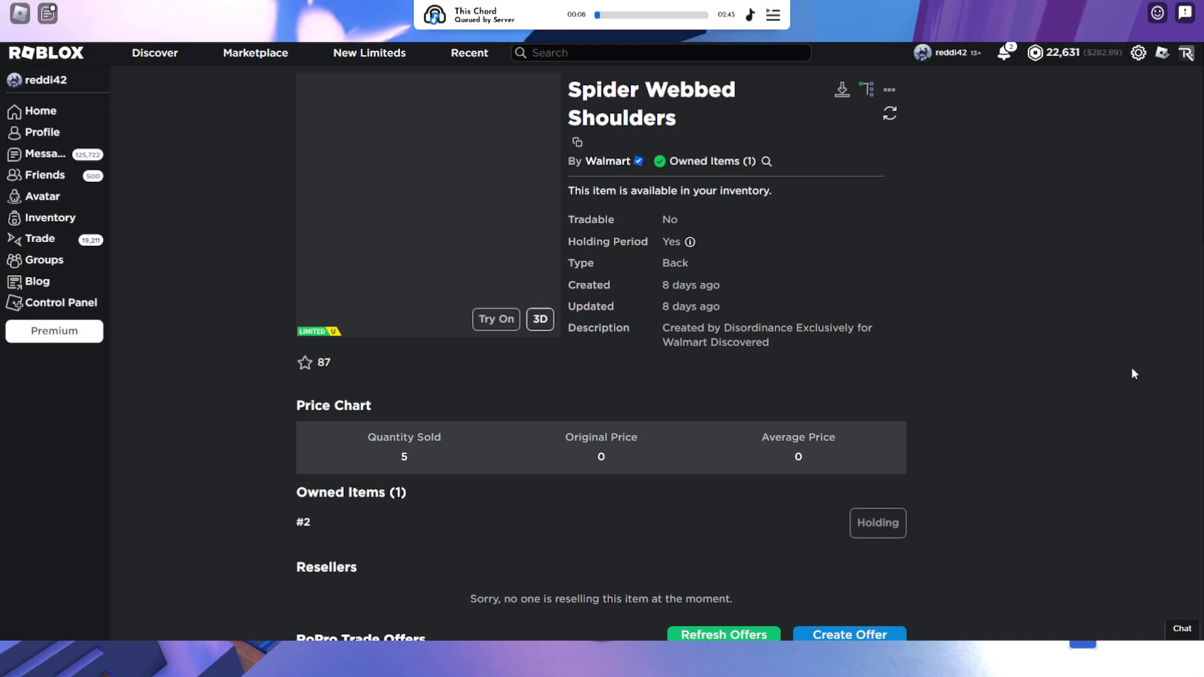